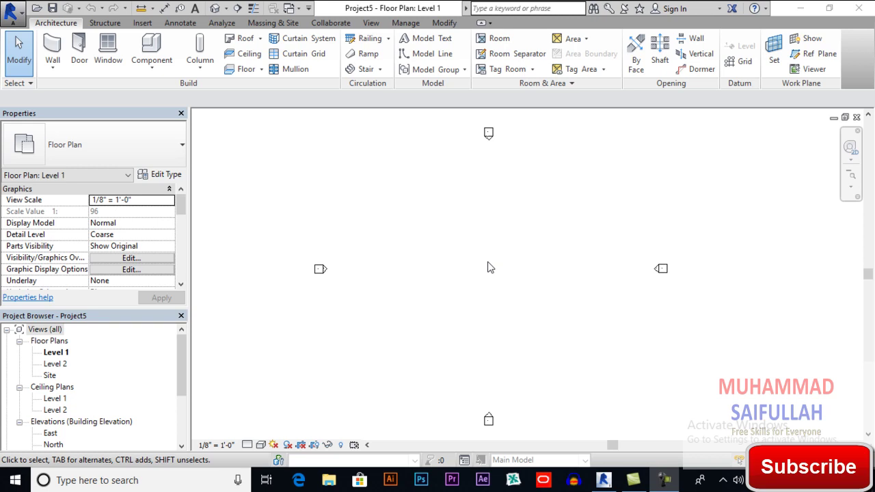
Open the Level 1 reflected ceiling plan and start the Ceiling tool, showing the ceiling type list.
left_click(482, 268)
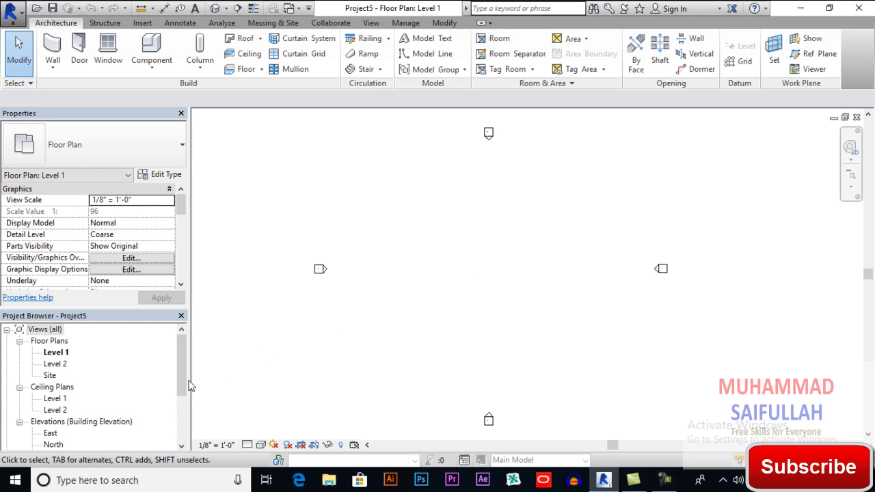
double_click(57, 399)
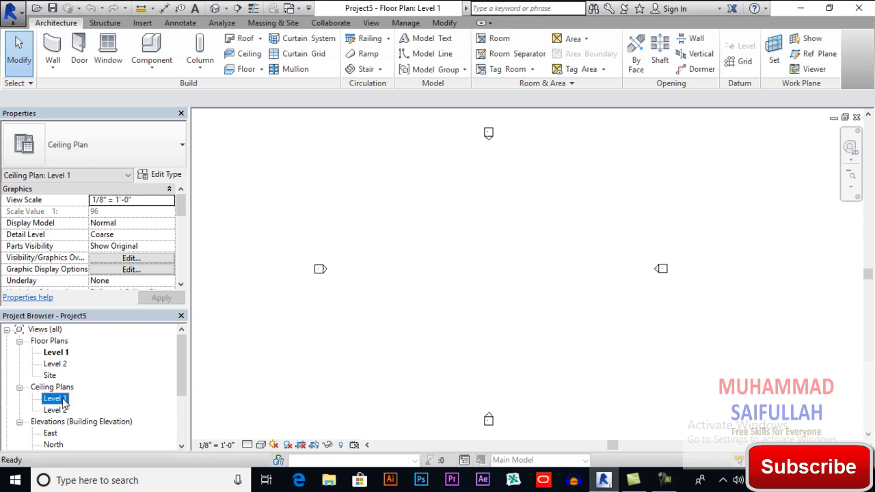
middle_click_drag(436, 288, 472, 284)
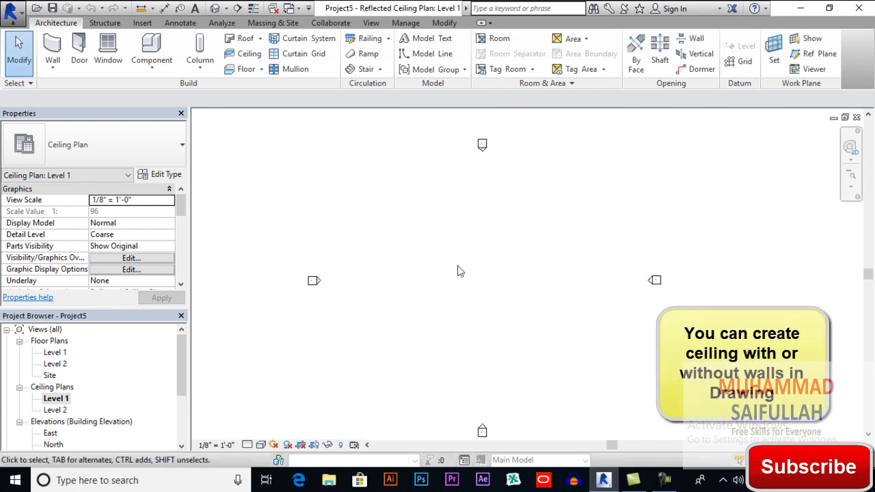
left_click(257, 59)
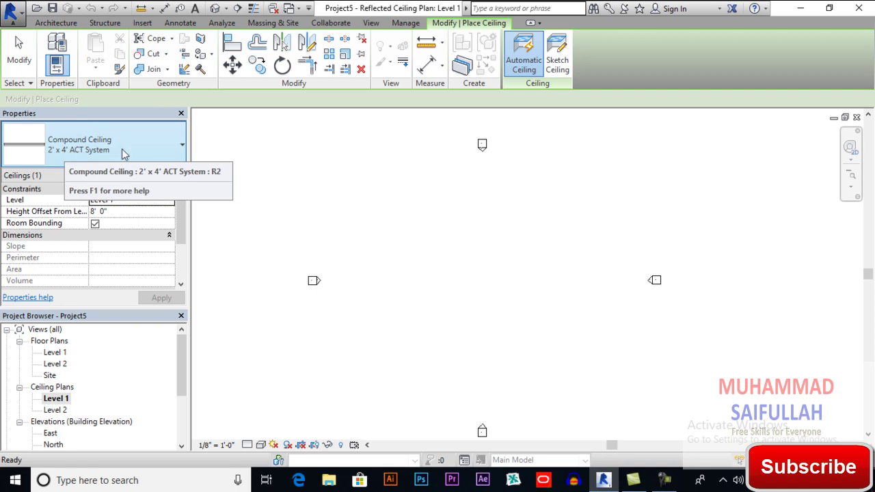
left_click(123, 148)
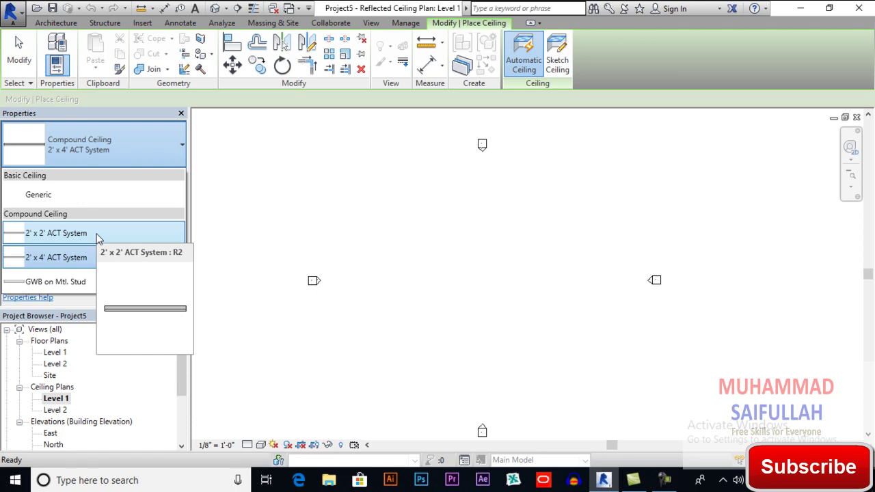
Duplicate the 2' x 2' ACT System ceiling type as a new type named 'try'.
left_click(98, 238)
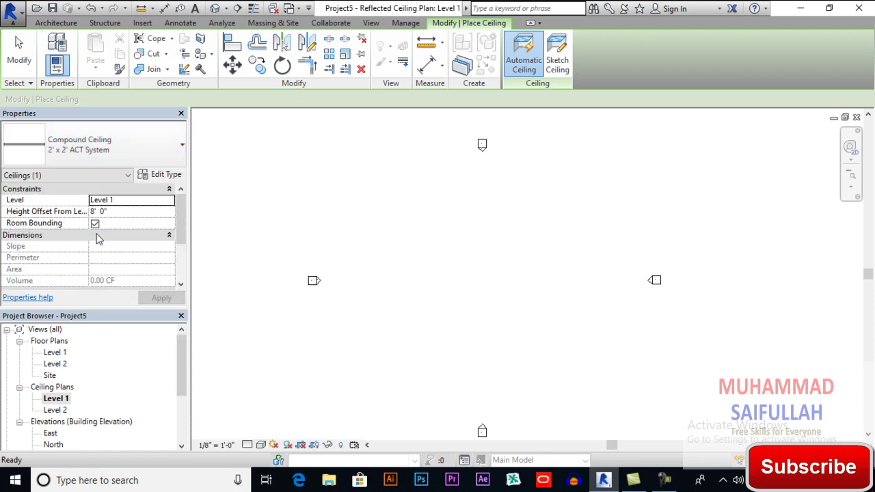
left_click(175, 176)
left_click(542, 87)
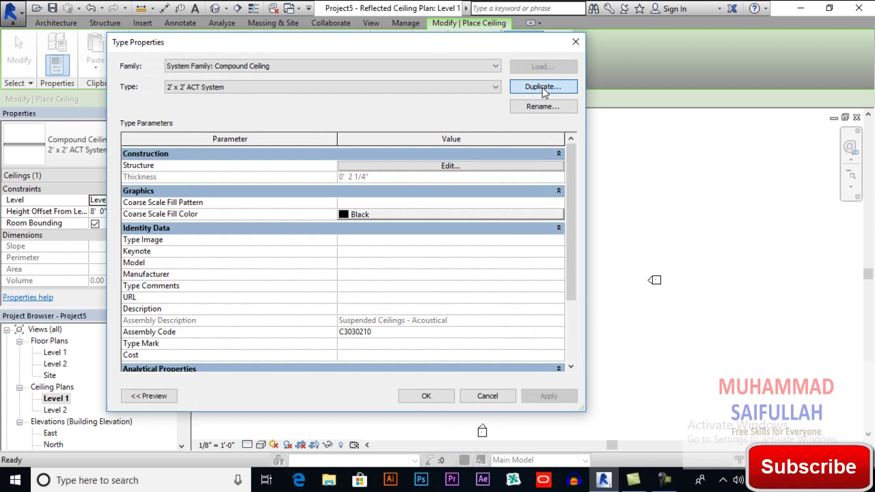
type("try")
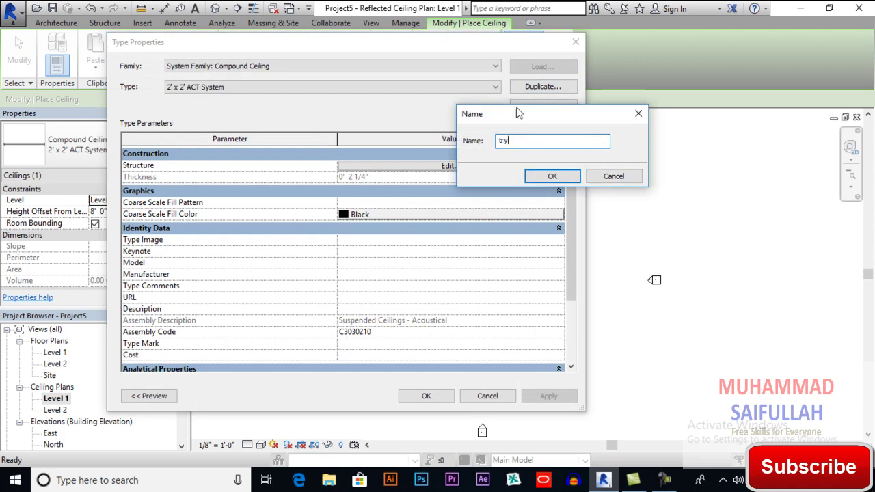
left_click(551, 176)
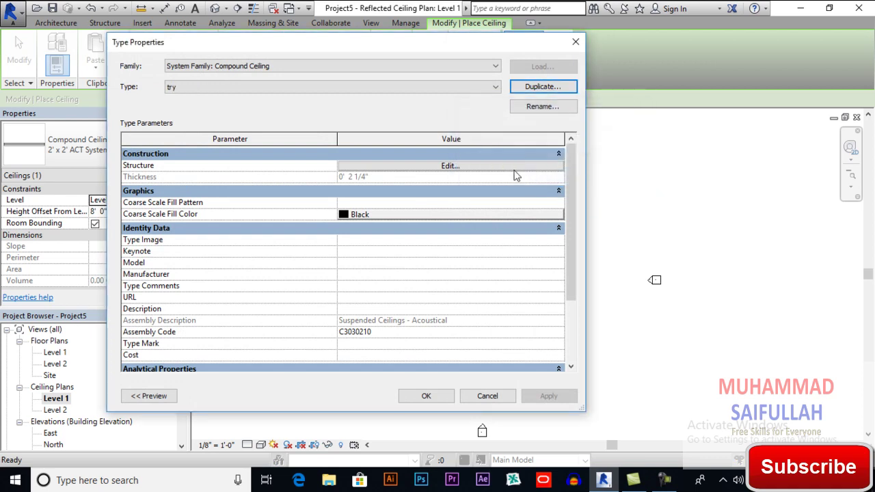
In the try type's structure, set the structure layer to 4" and the finish layer to 6".
left_click(508, 170)
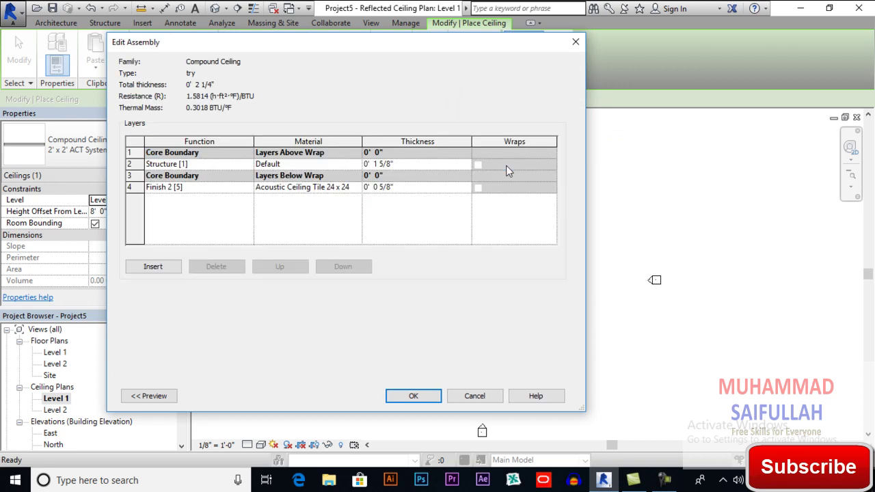
left_click(419, 168)
left_click_drag(396, 165, 362, 164)
key("BackSpace")
left_click(414, 189)
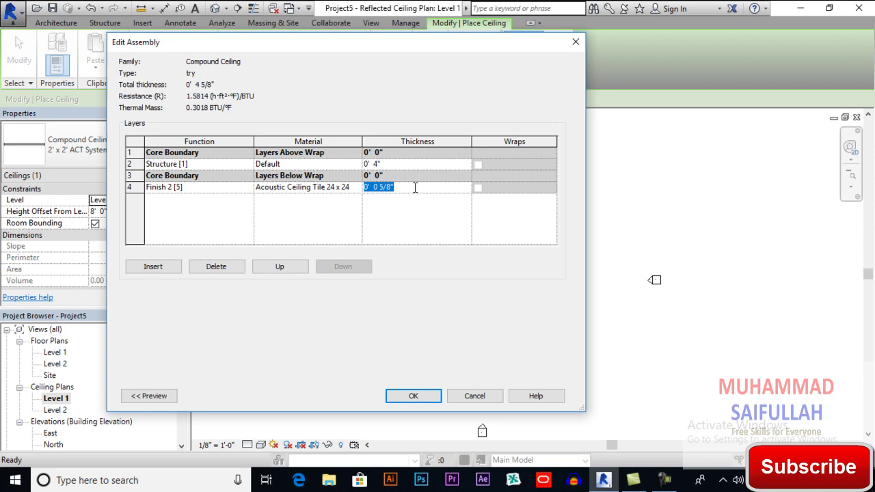
type("6")
left_click(411, 164)
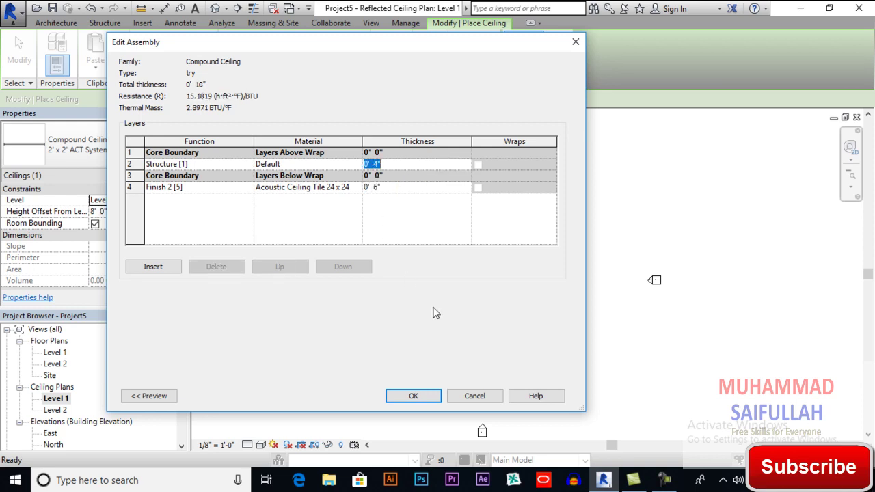
left_click(329, 166)
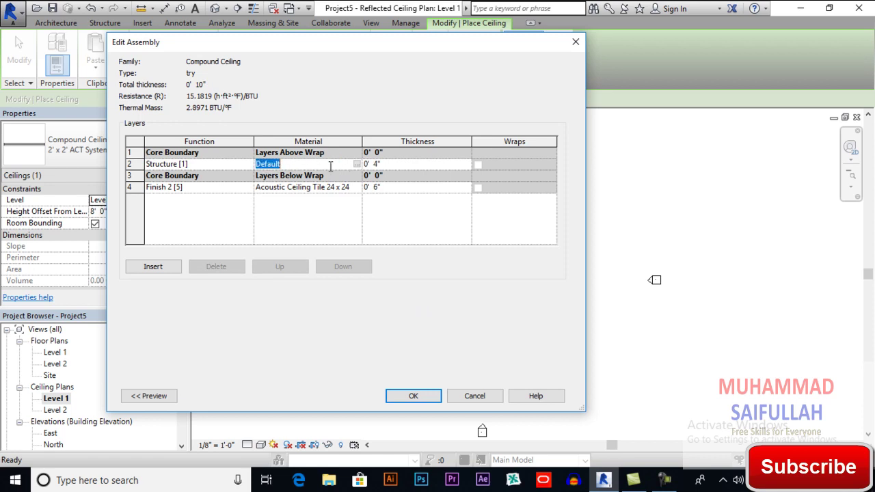
Assign Gypsum Wall Board to the try ceiling's structure layer and close the assembly editor.
left_click(356, 164)
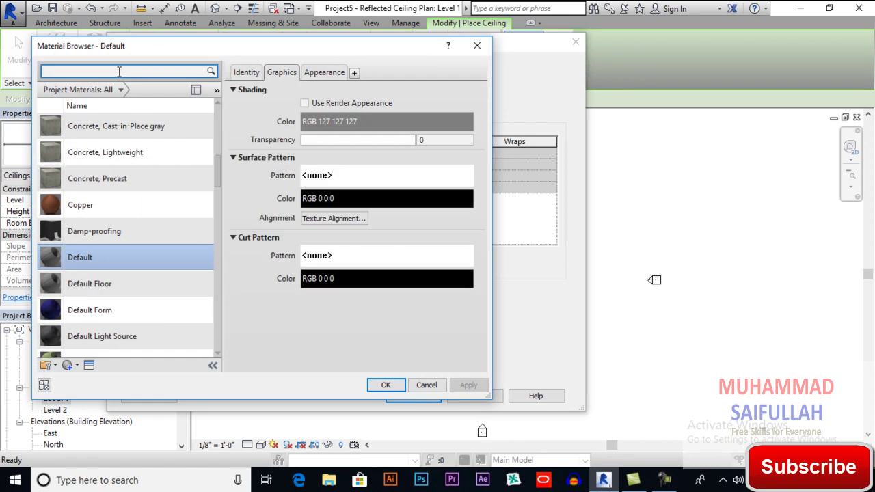
left_click(119, 71)
type("gyp")
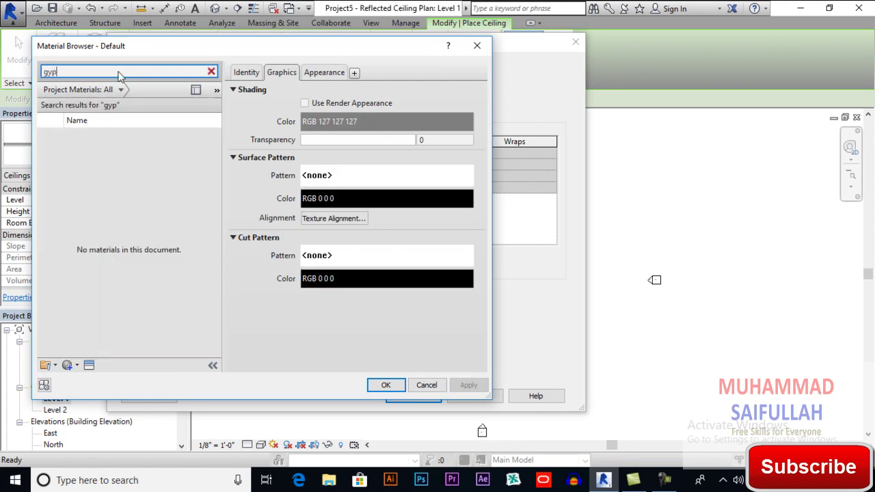
left_click(116, 138)
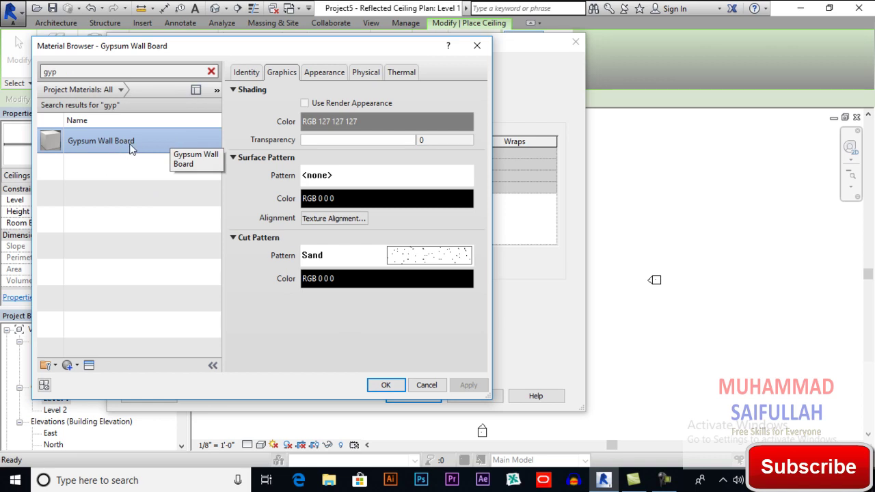
left_click(386, 385)
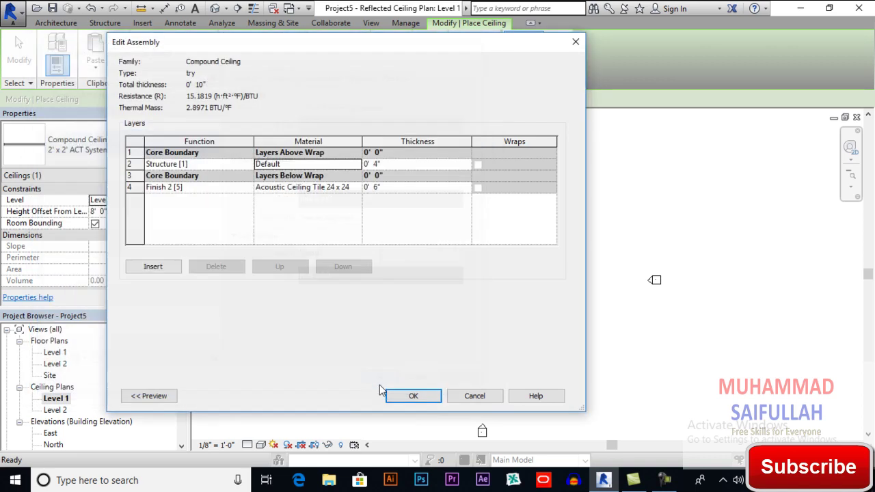
left_click(295, 190)
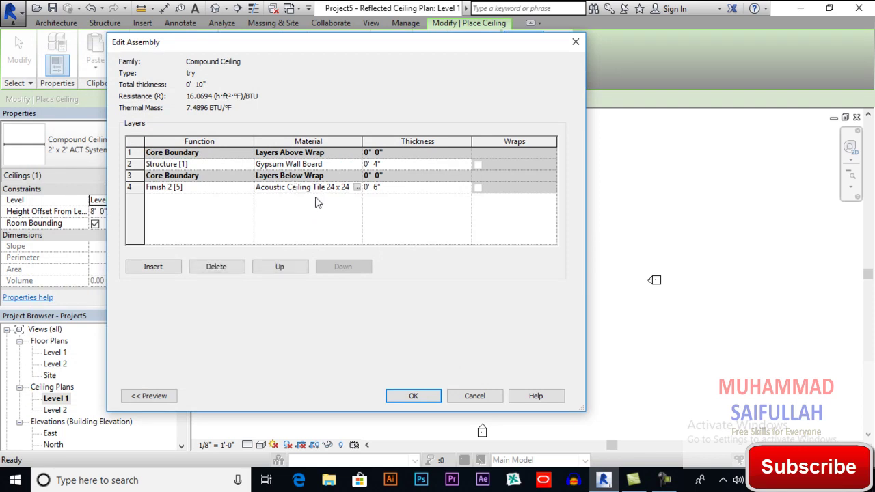
left_click(415, 396)
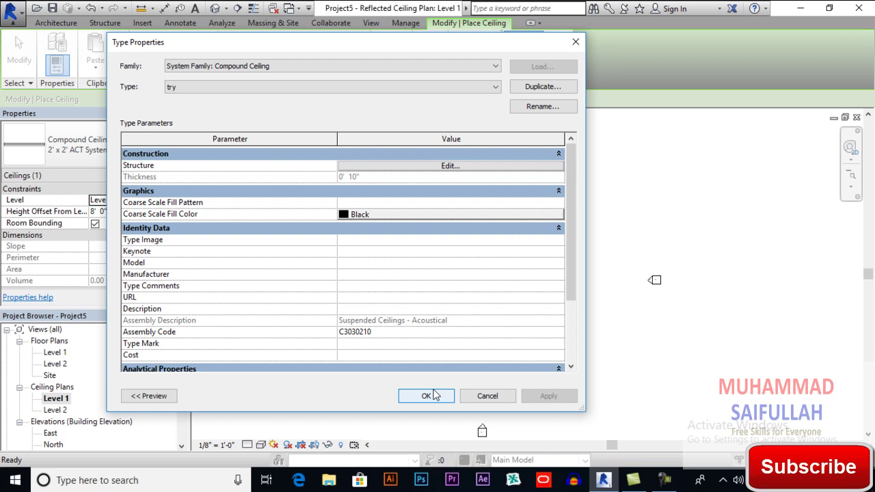
Save the try type and sketch a rectangular ceiling boundary in the Level 1 plan.
left_click(426, 396)
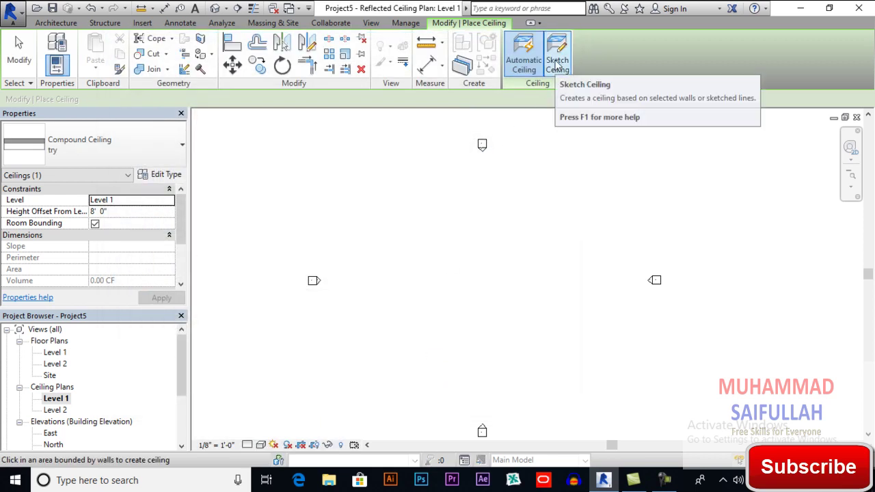
left_click(558, 63)
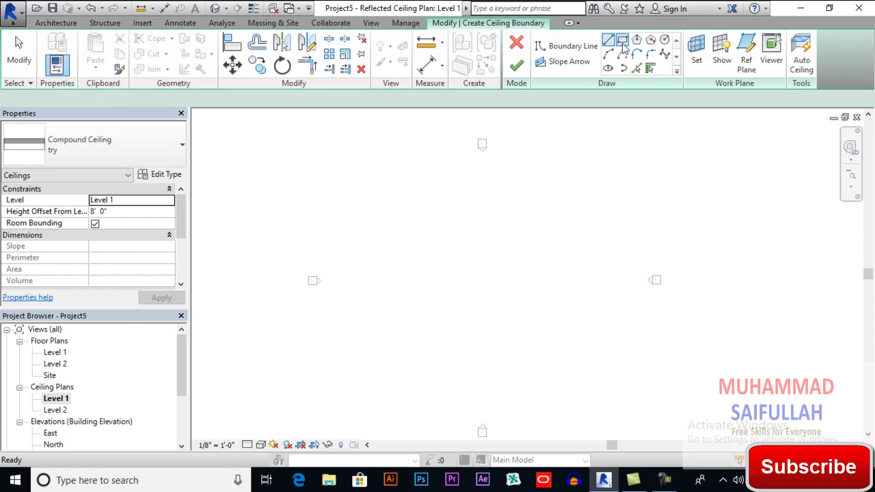
left_click(622, 41)
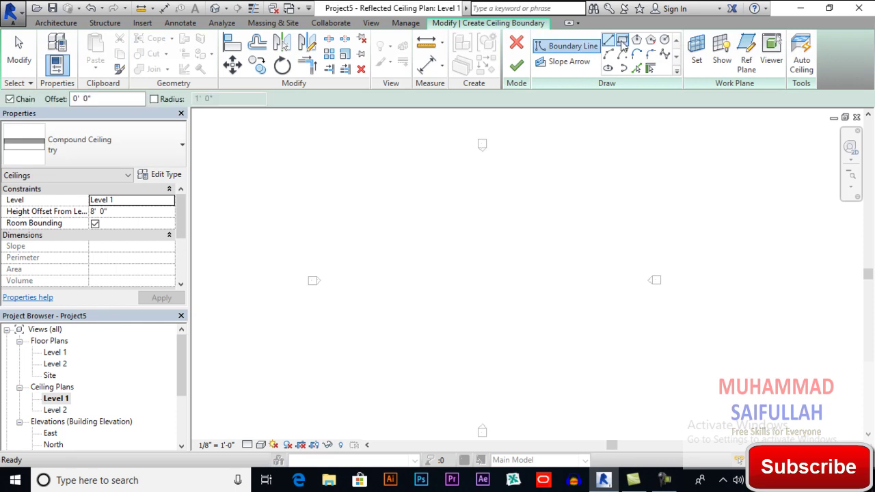
left_click(404, 193)
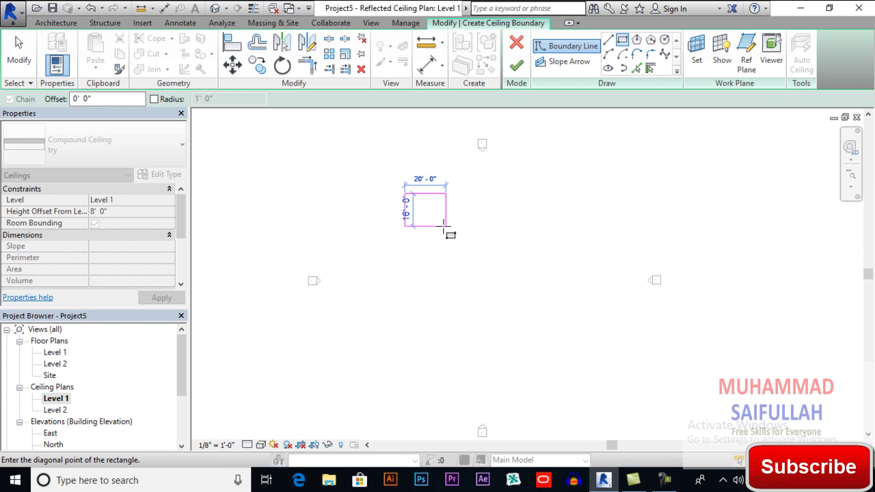
left_click(446, 226)
key("Escape")
key("Escape")
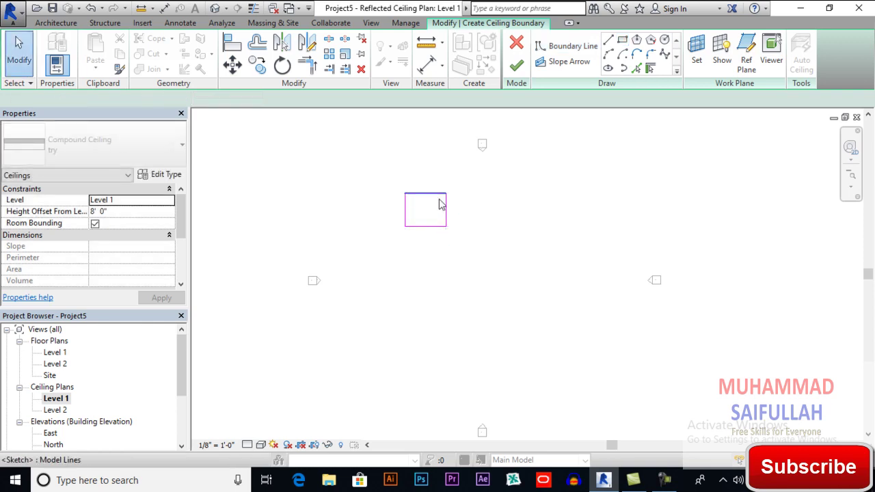
Resize the boundary rectangle to 16' and finish the sketch to create the ceiling.
scroll(430, 195, "up", 2)
left_click(426, 190)
scroll(410, 195, "up", 3)
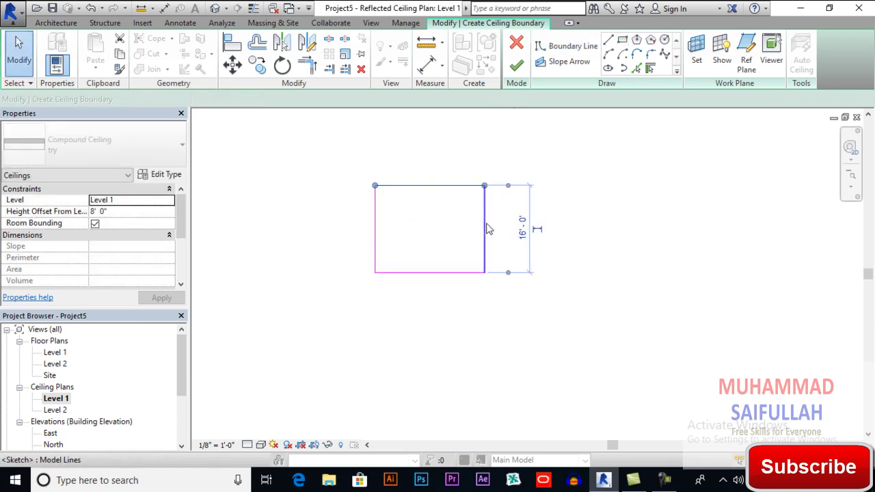
left_click(485, 246)
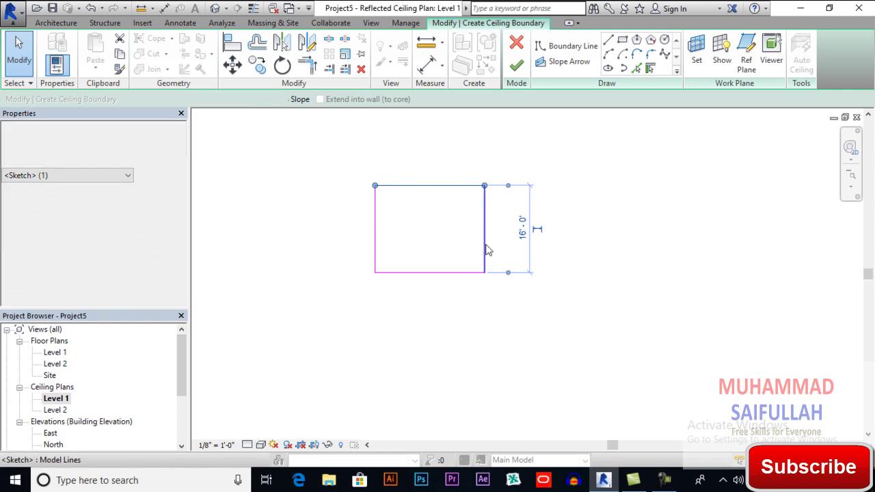
left_click(437, 291)
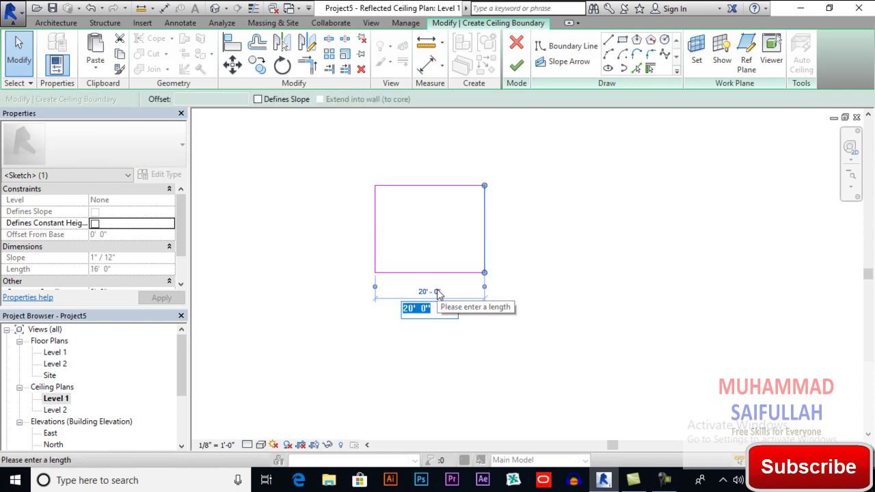
type("16'")
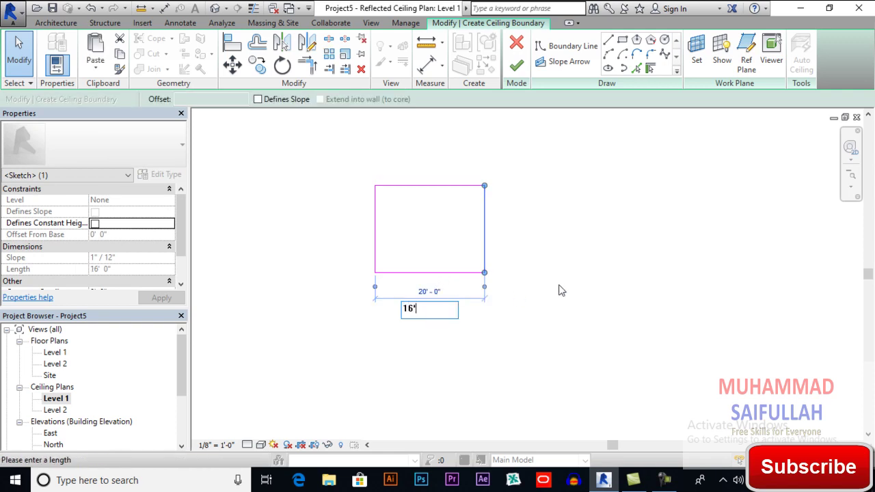
key("Return")
left_click(524, 236)
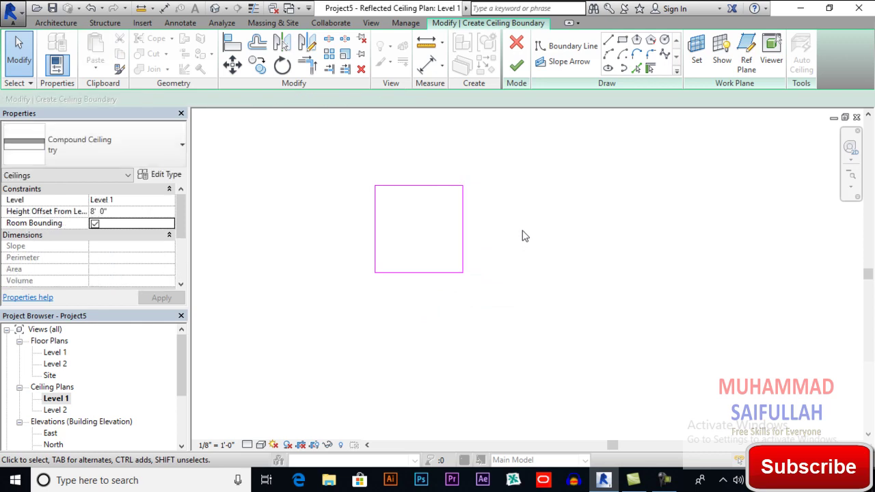
left_click(518, 67)
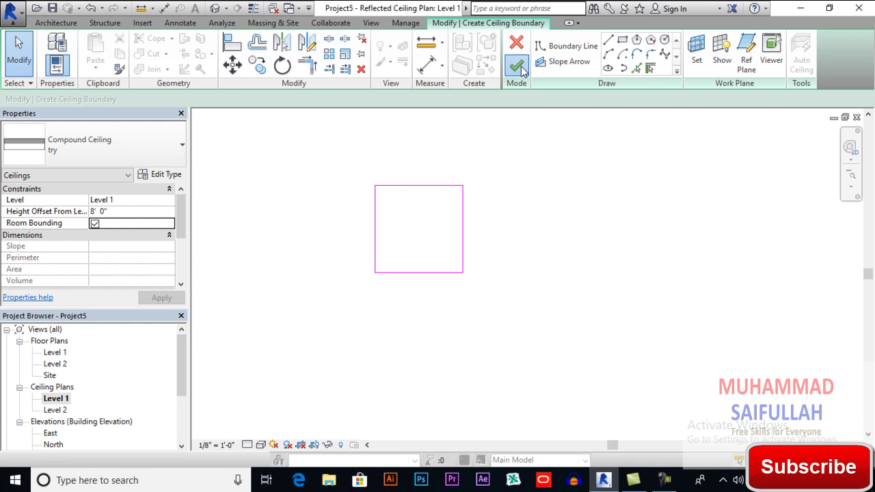
Open the default 3D view and orbit to frame the new ceiling slab.
left_click(519, 201)
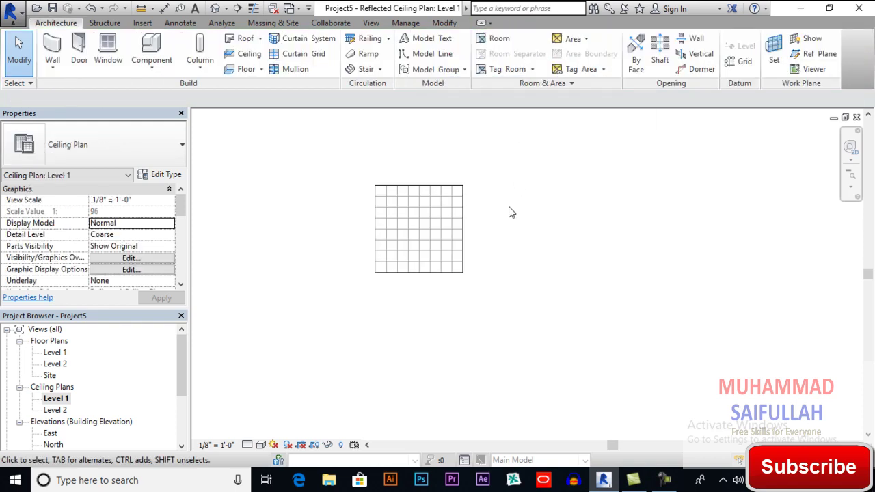
scroll(513, 209, "down", 1)
left_click(215, 9)
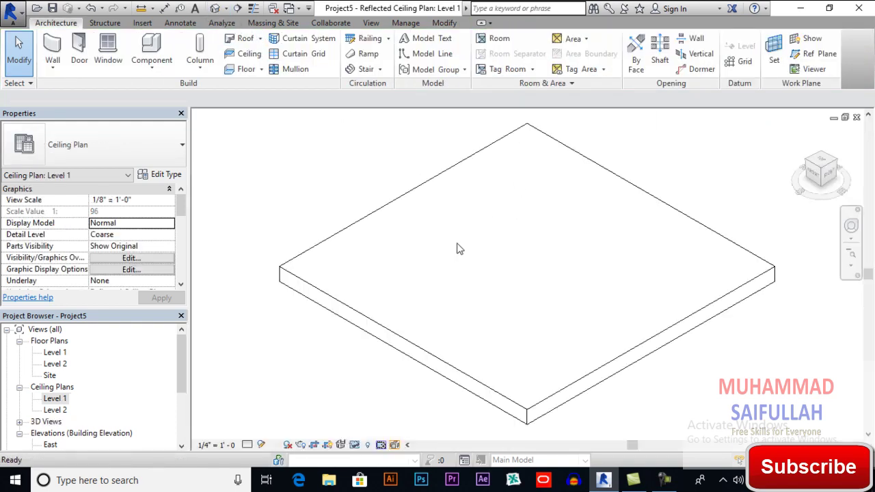
middle_click_drag(561, 323, 501, 266)
scroll(496, 297, "down", 1)
middle_click_drag(497, 296, 471, 307, "shift")
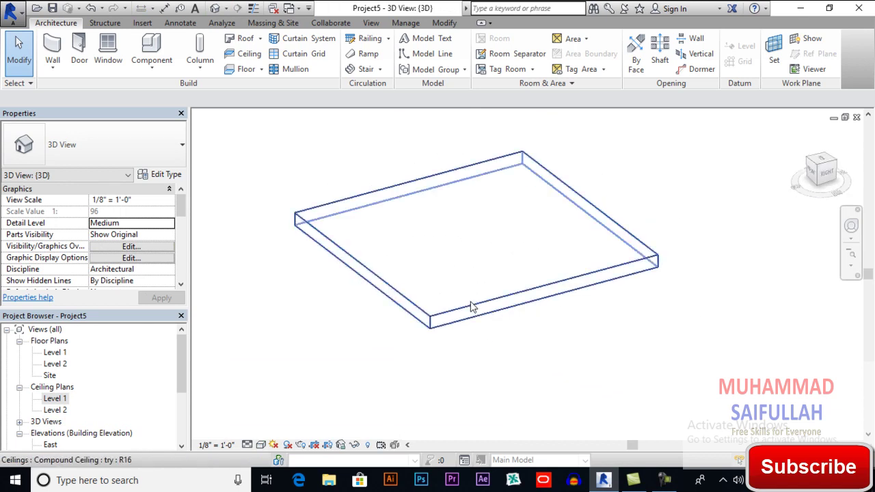
scroll(479, 311, "up", 2)
scroll(581, 277, "down", 2)
middle_click_drag(581, 277, 506, 298, "shift")
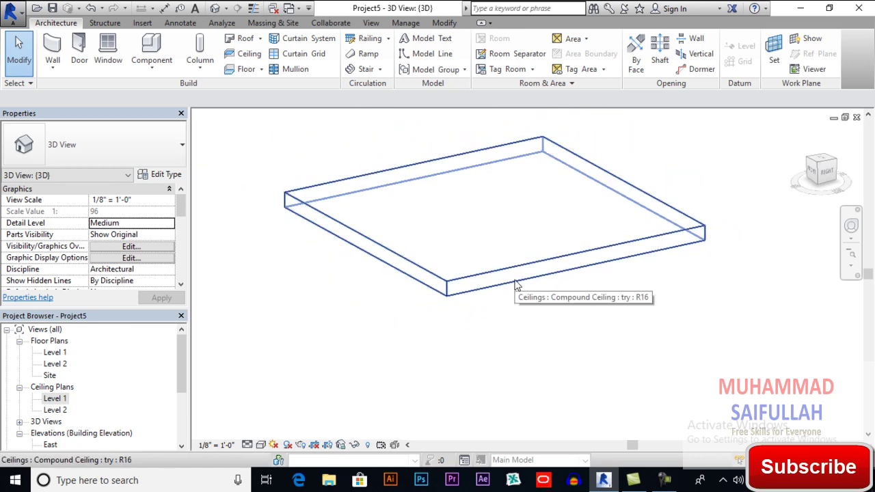
Set the 3D view to Realistic visual style and Fine detail level, then select the ceiling.
left_click(261, 445)
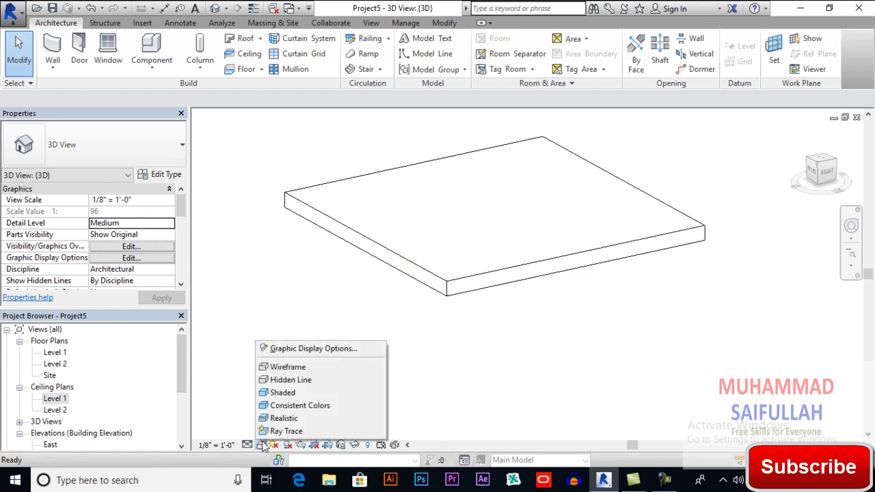
left_click(294, 416)
left_click(249, 445)
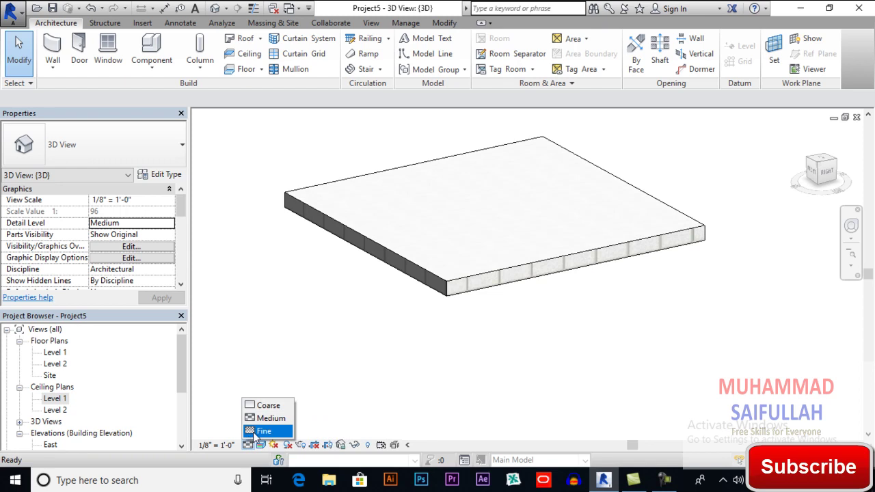
left_click(260, 431)
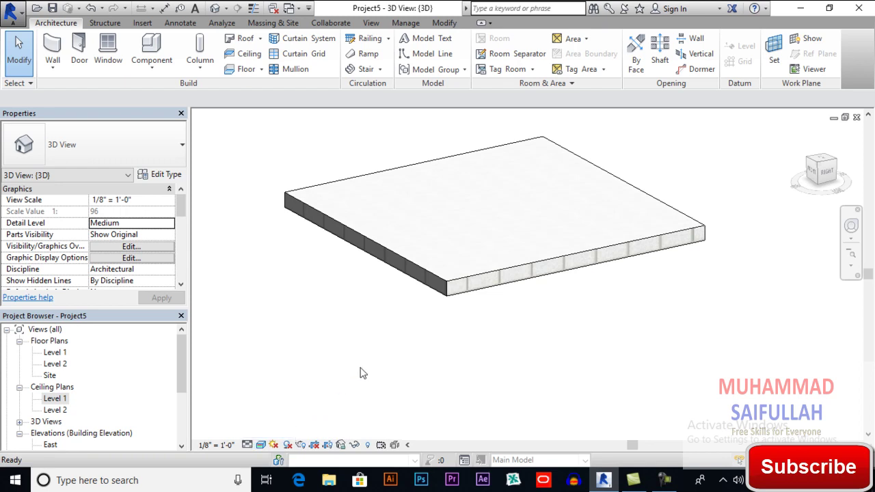
left_click(470, 287)
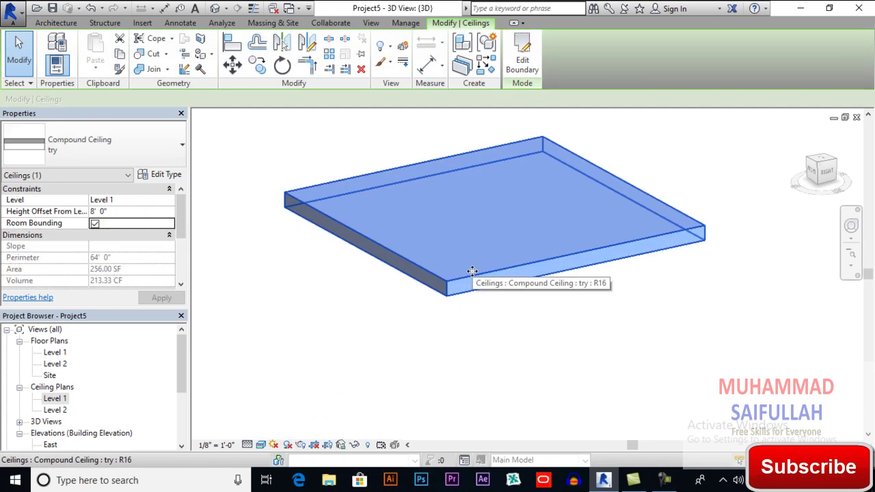
Convert the try ceiling into parts, divide a part, and select the division at the slab corner.
left_click(463, 68)
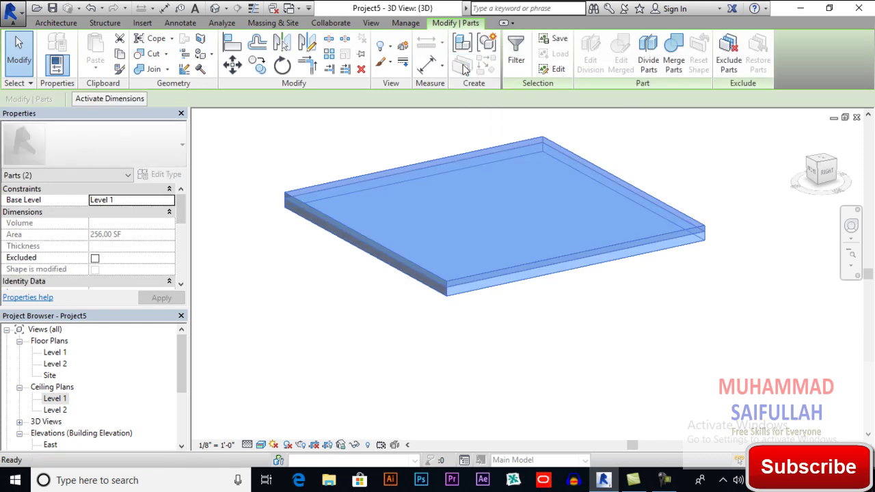
left_click(650, 68)
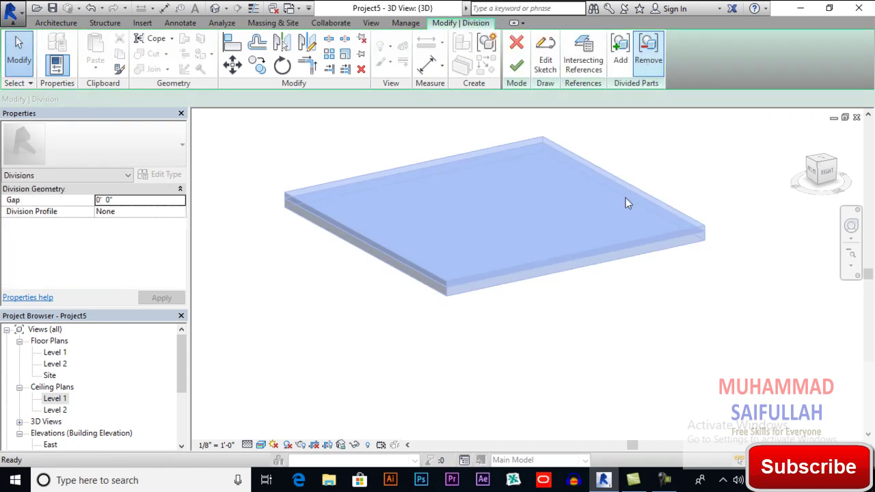
scroll(689, 255, "up", 3)
middle_click_drag(687, 255, 653, 252)
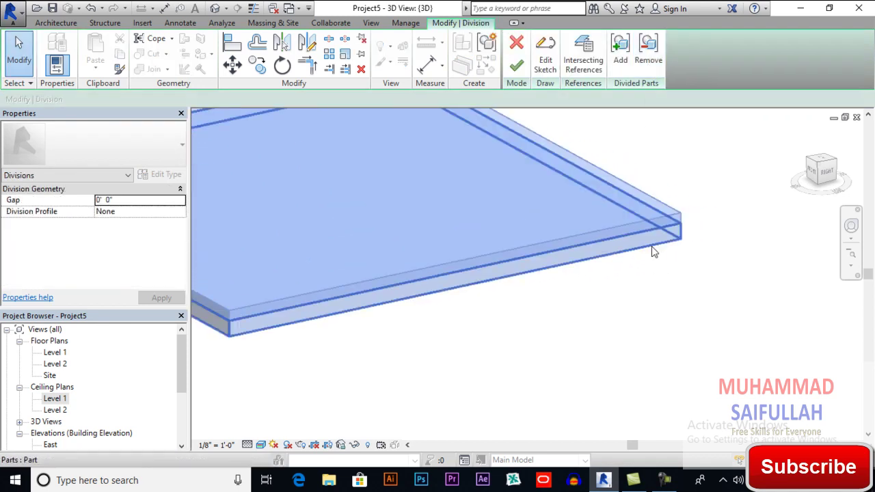
scroll(680, 245, "up", 2)
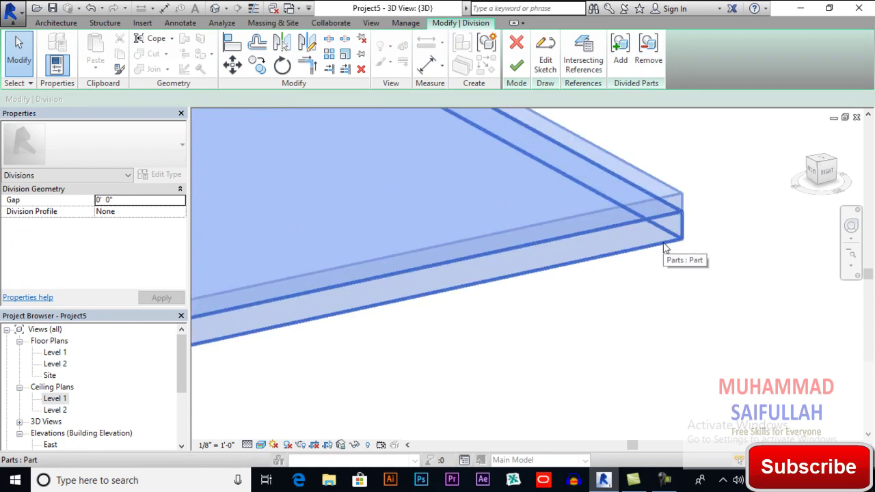
left_click(666, 249)
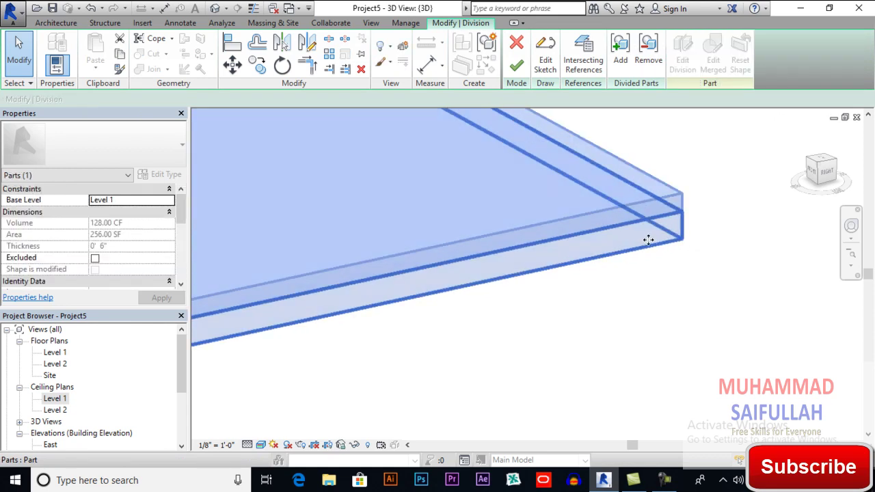
scroll(650, 227, "down", 1)
scroll(650, 227, "down", 3)
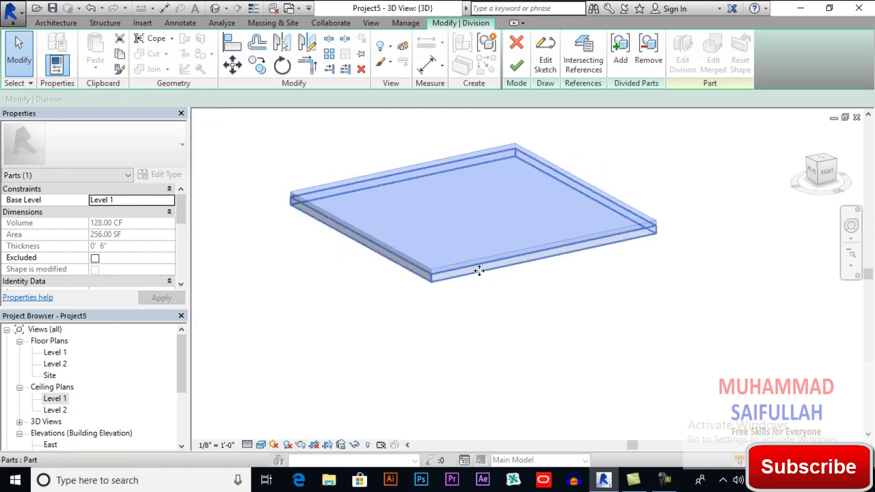
scroll(618, 231, "up", 4)
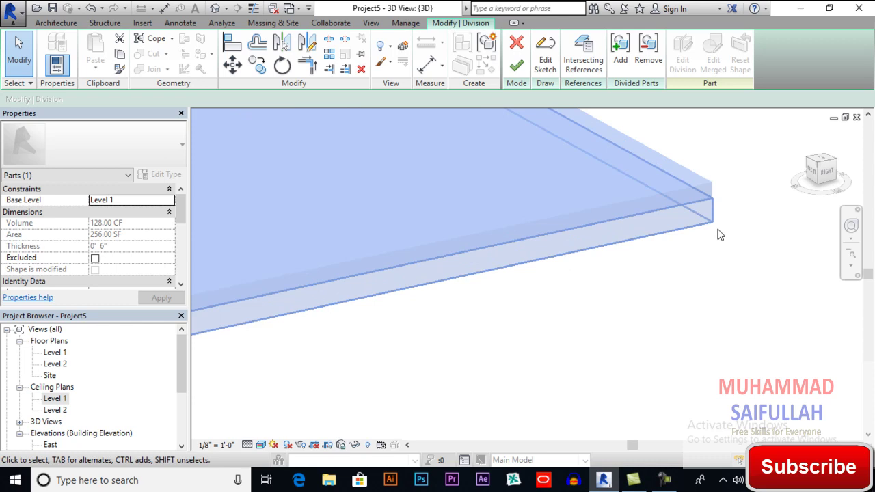
left_click_drag(724, 209, 684, 231)
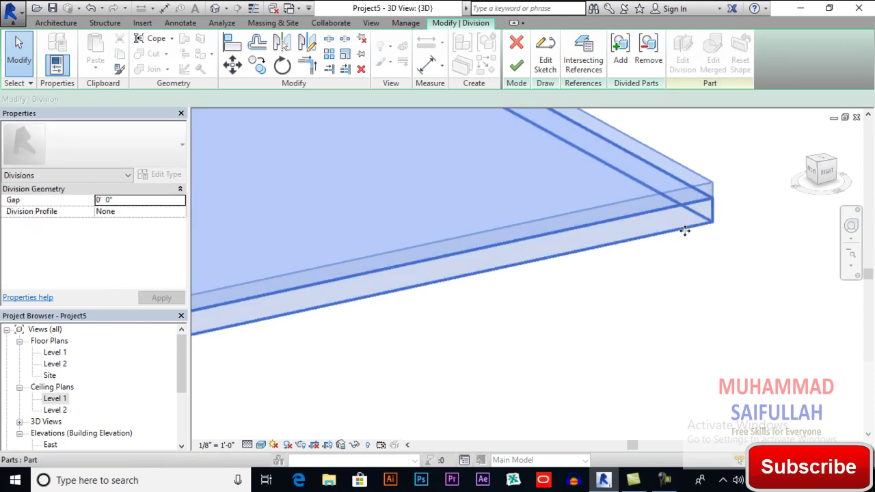
Edit the division sketch and view the ceiling part from the ViewCube's Bottom face.
left_click(547, 67)
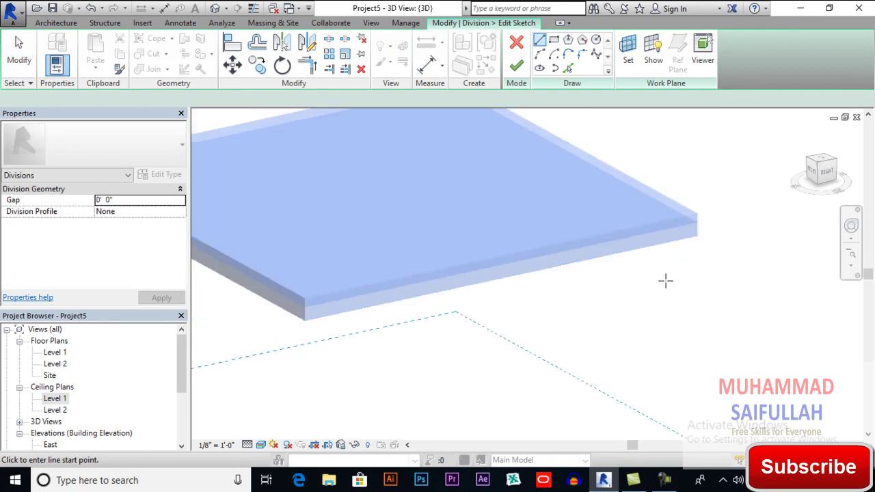
scroll(667, 280, "down", 2)
scroll(530, 301, "down", 3)
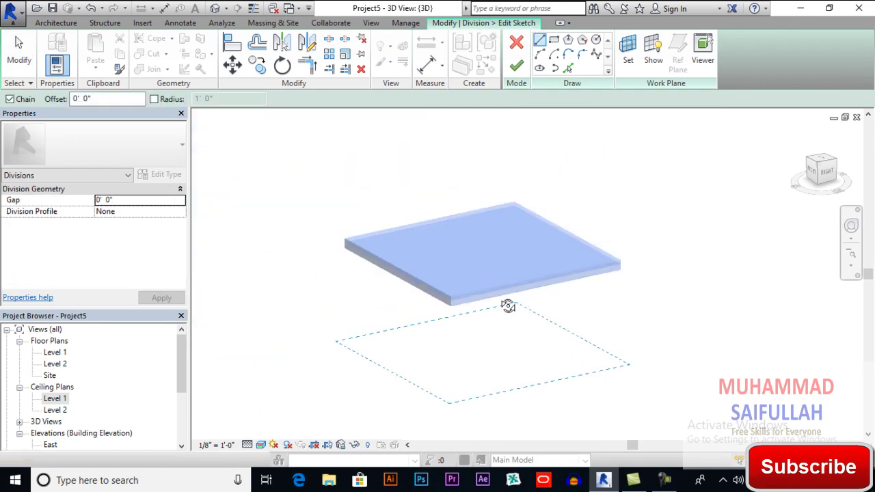
mouse_move(508, 305)
middle_mouse_down("shift")
mouse_move(500, 111)
mouse_move(491, 183)
middle_mouse_up("shift")
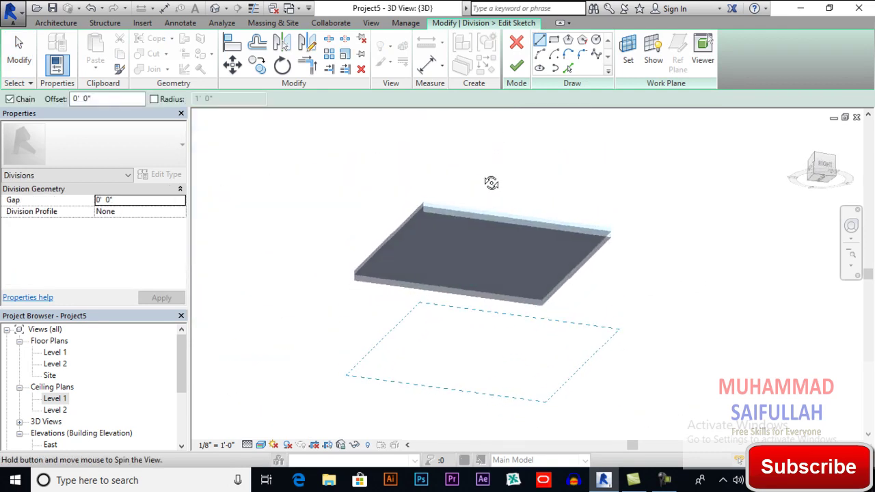
mouse_move(715, 207)
middle_mouse_down("shift")
mouse_move(709, 131)
mouse_move(768, 162)
middle_mouse_up("shift")
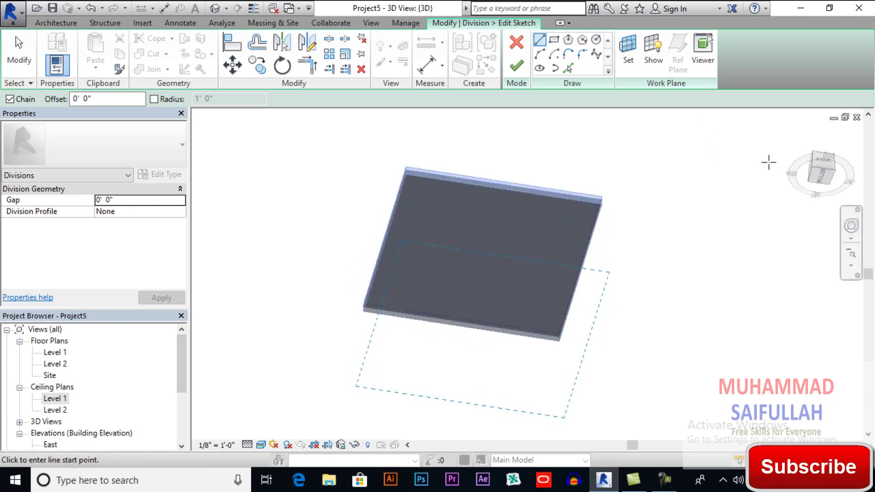
left_click(829, 180)
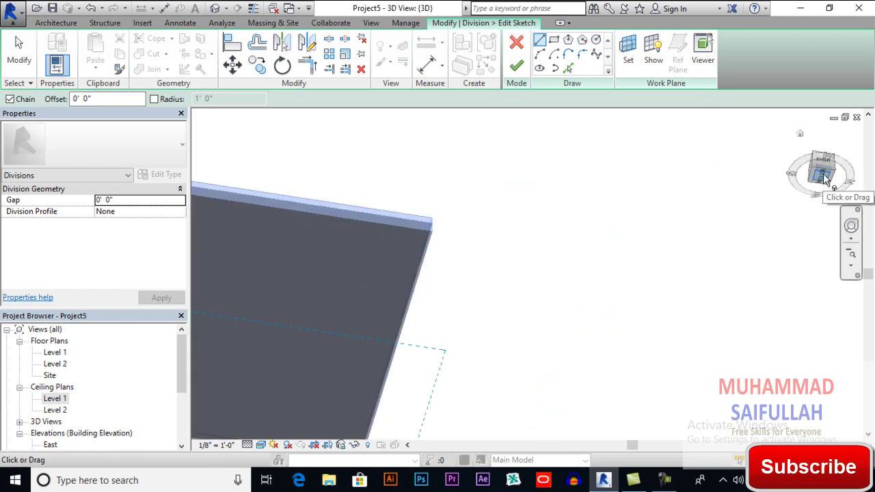
left_click(829, 179)
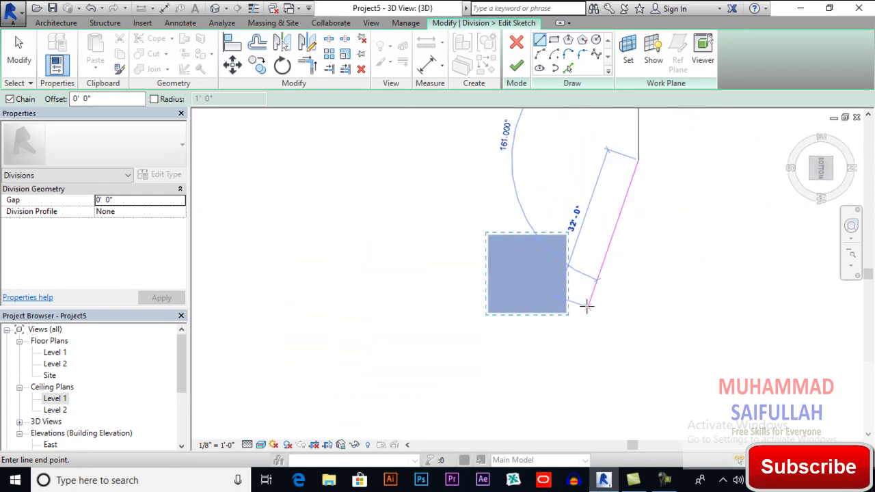
scroll(529, 254, "up", 5)
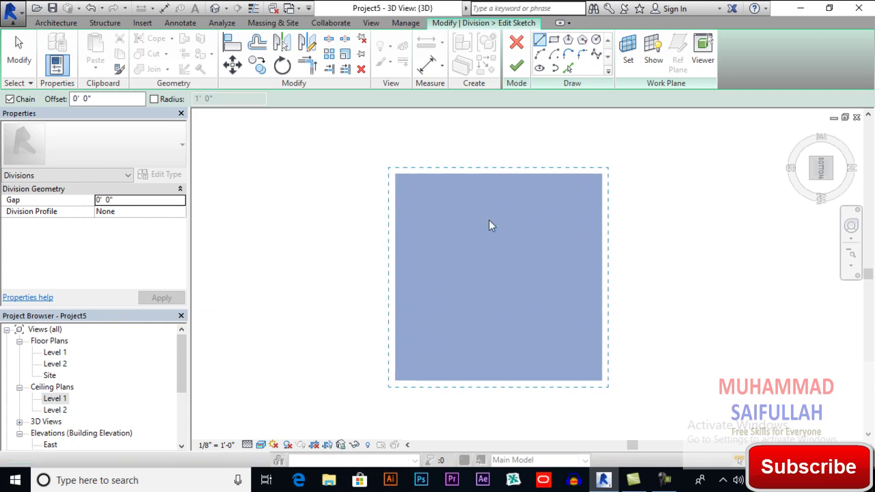
middle_click_drag(474, 165, 473, 131)
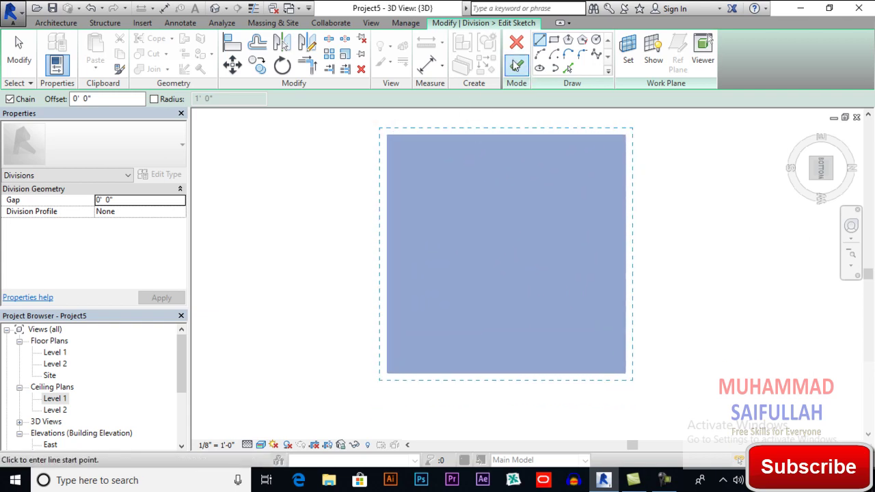
Draw division sketch lines along the ceiling part's left and top edges.
left_click(379, 127)
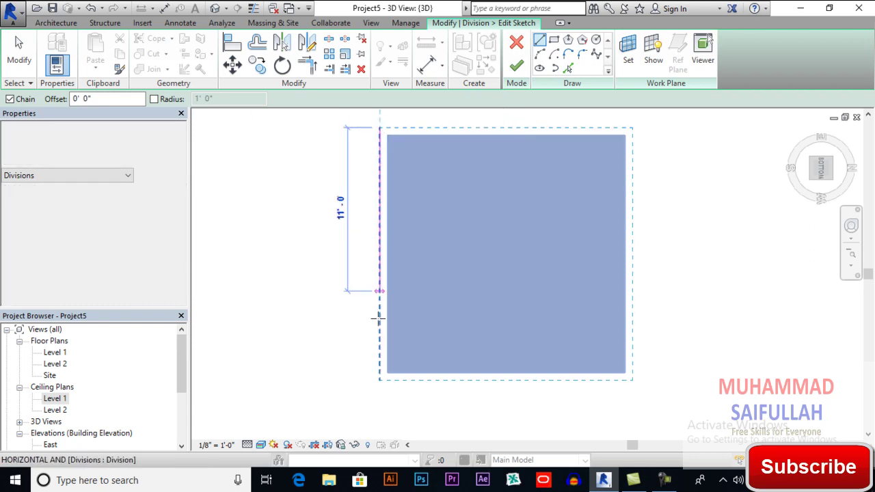
left_click(378, 381)
left_click(379, 380)
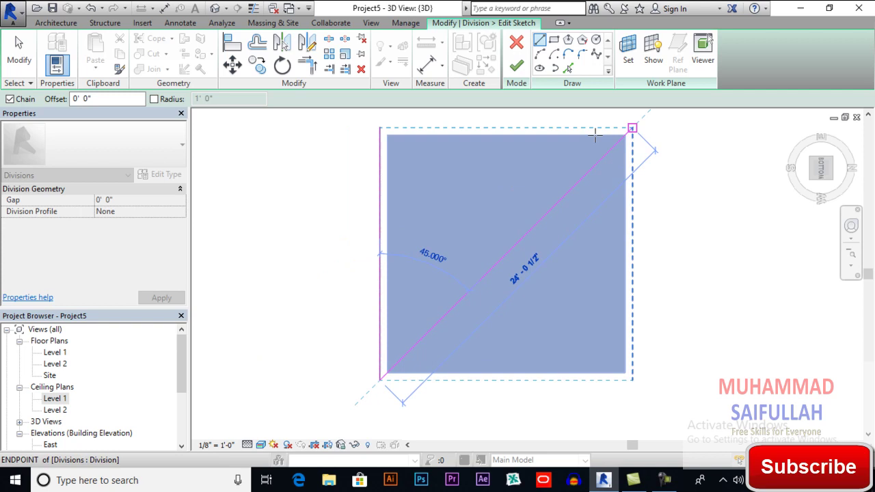
key("Escape")
key("Escape")
left_click(379, 127)
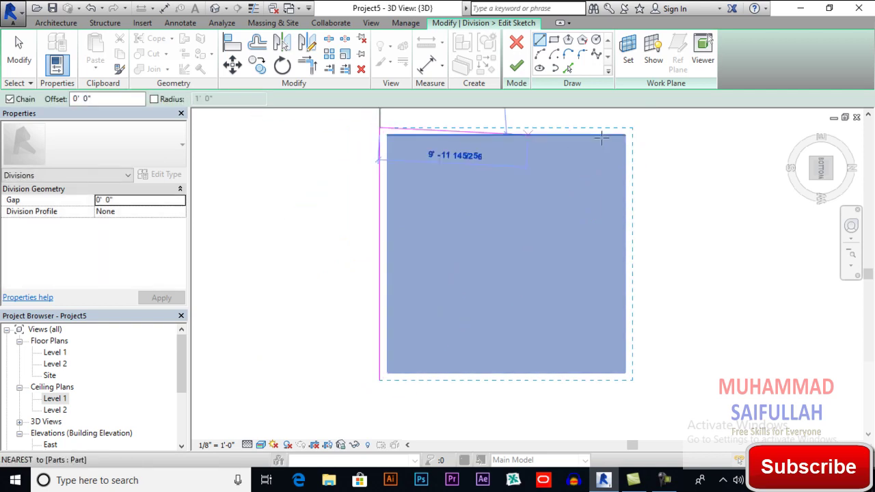
left_click(632, 127)
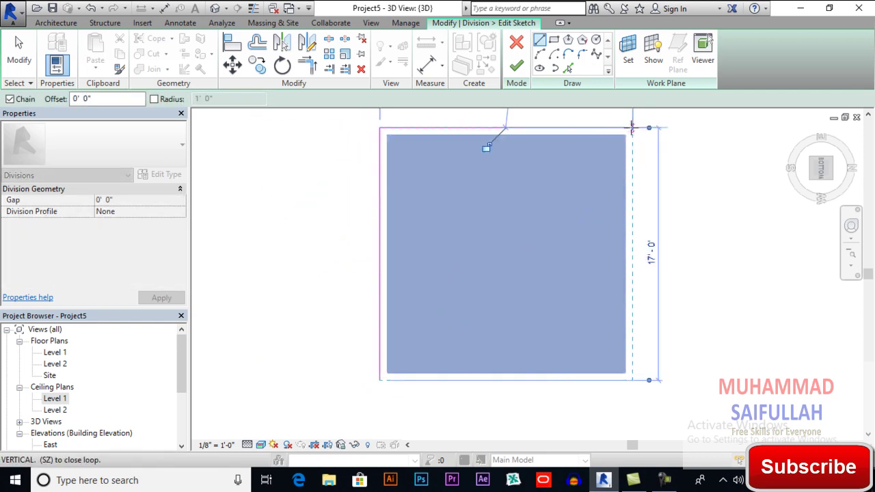
key("Escape")
scroll(487, 260, "down", 1)
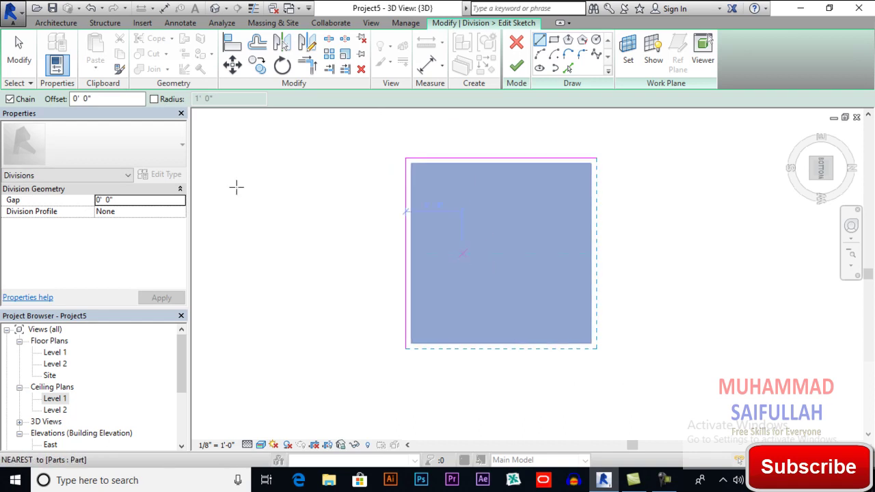
key("Escape")
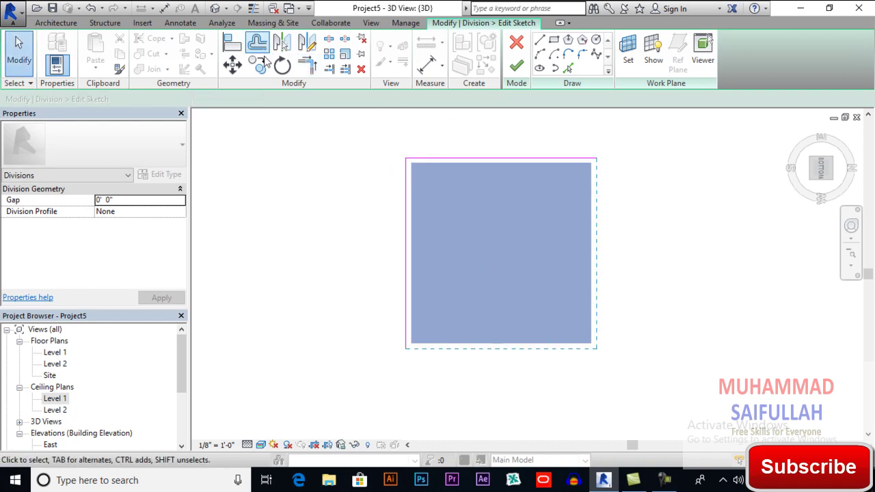
Offset copies of the left and top sketch lines 2' outward.
left_click(258, 43)
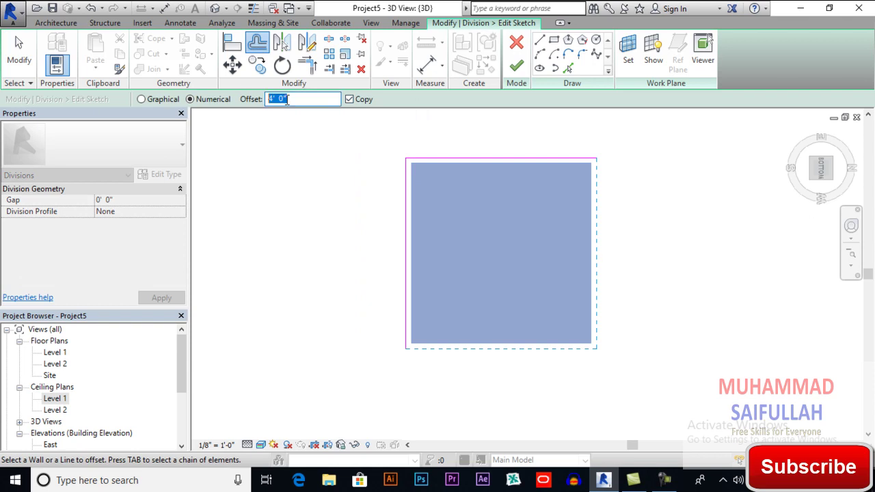
type("'")
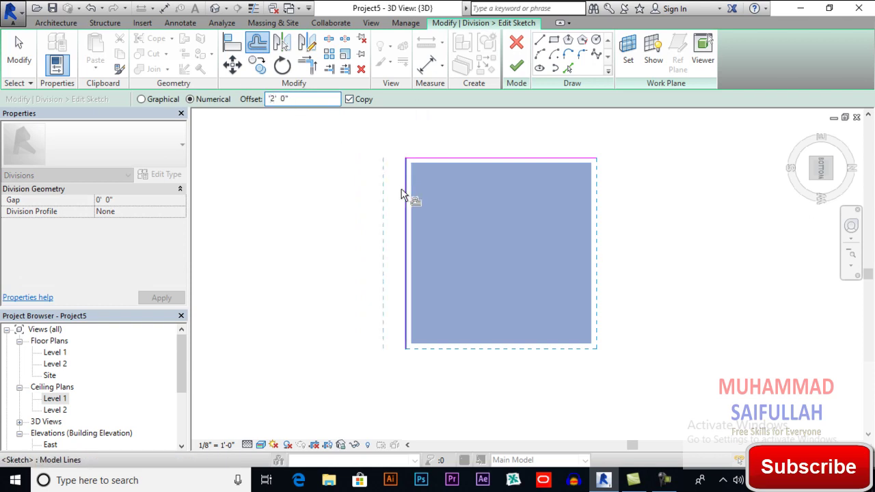
key("Return")
left_click(516, 242)
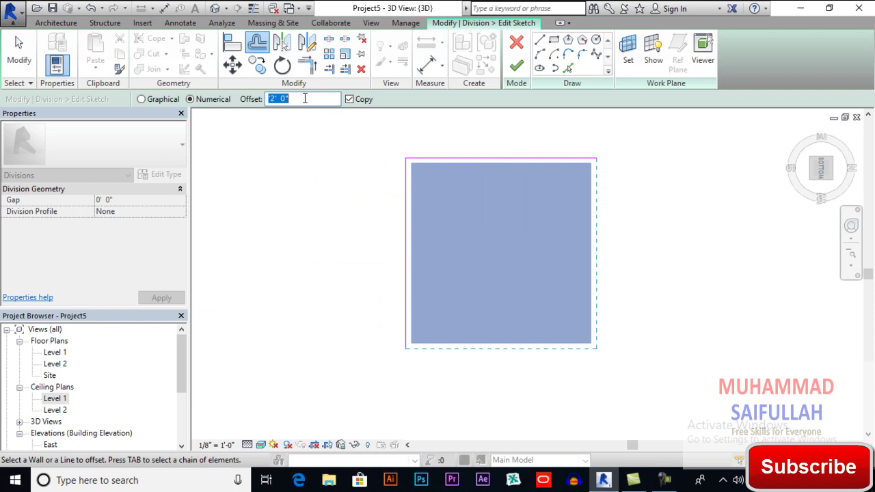
type("2'")
left_click(404, 198)
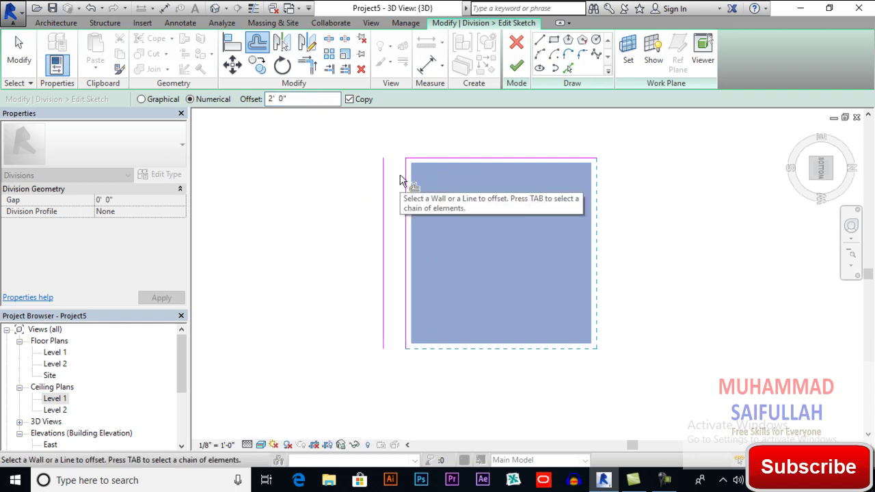
left_click(420, 162)
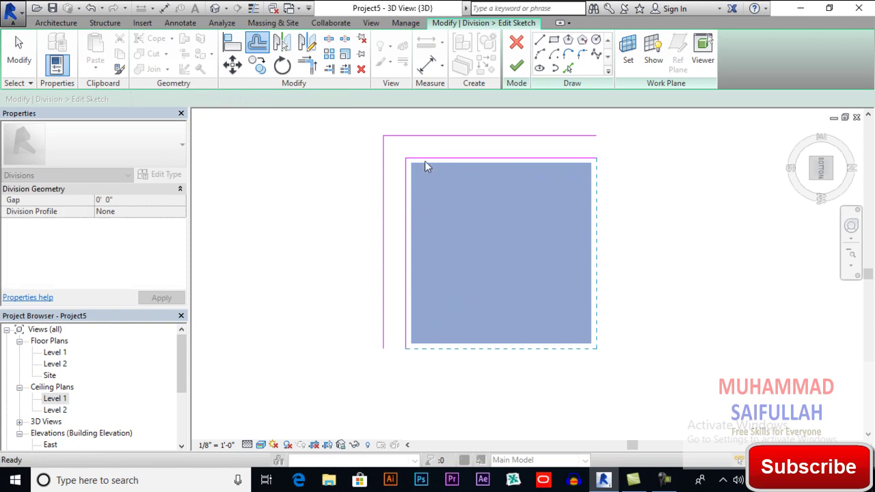
key("Escape")
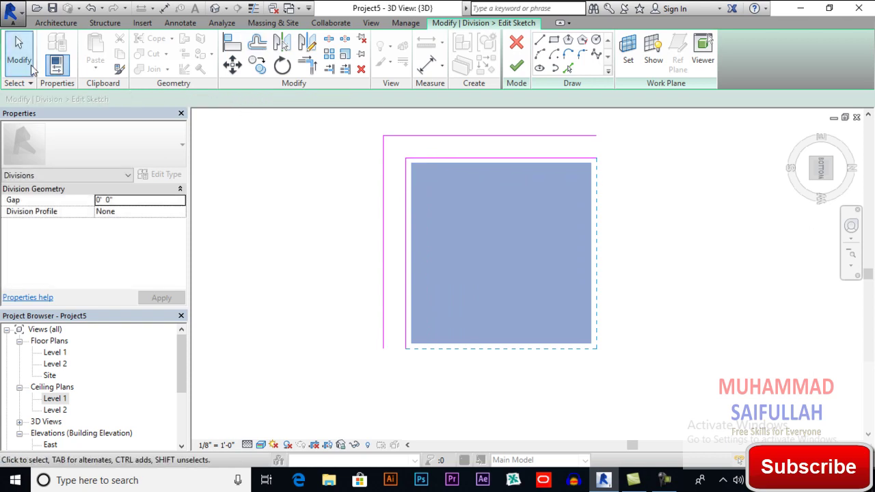
left_click(435, 158)
left_click(414, 179)
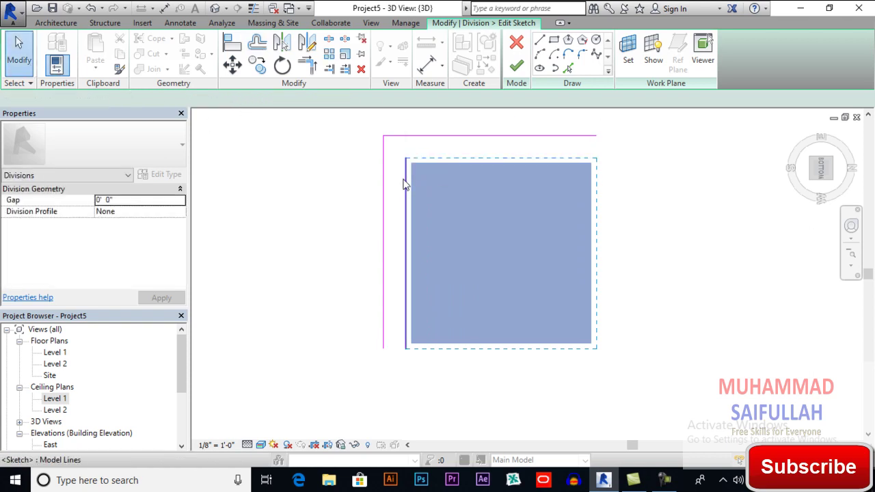
left_click(406, 183)
left_click(391, 189)
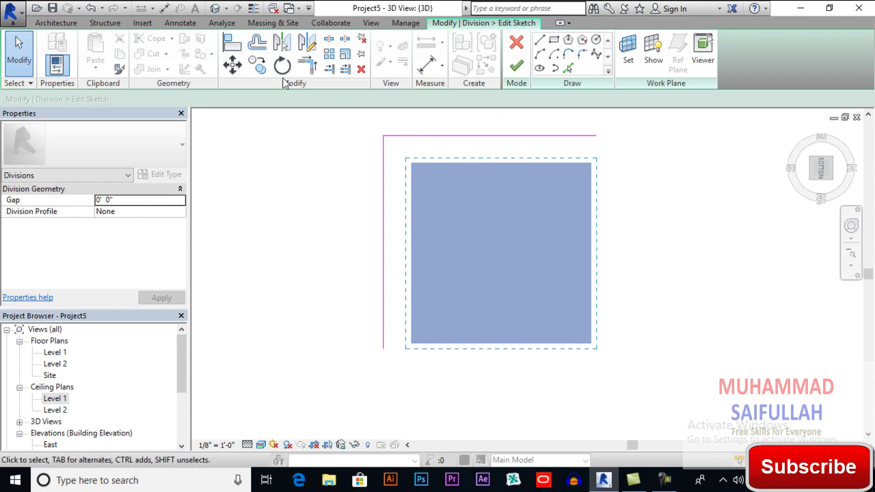
Offset copies of the left and top sketch lines 6' inward.
key("o")
key("f")
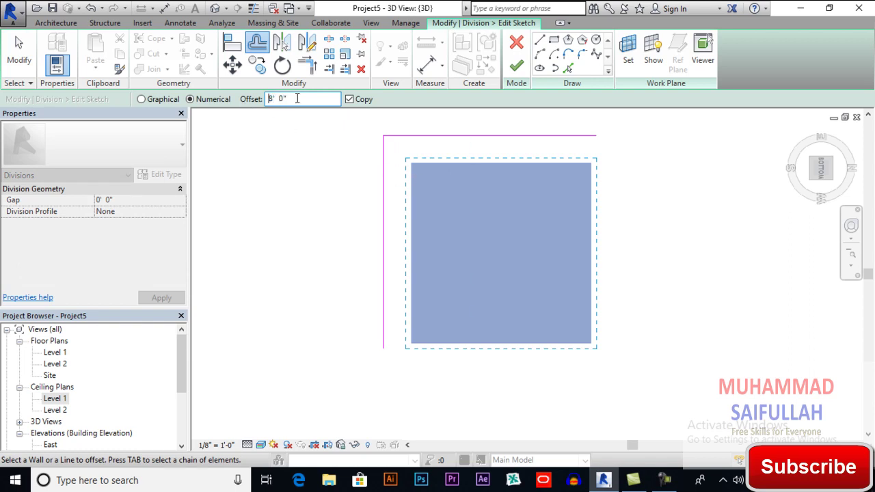
left_click(388, 171)
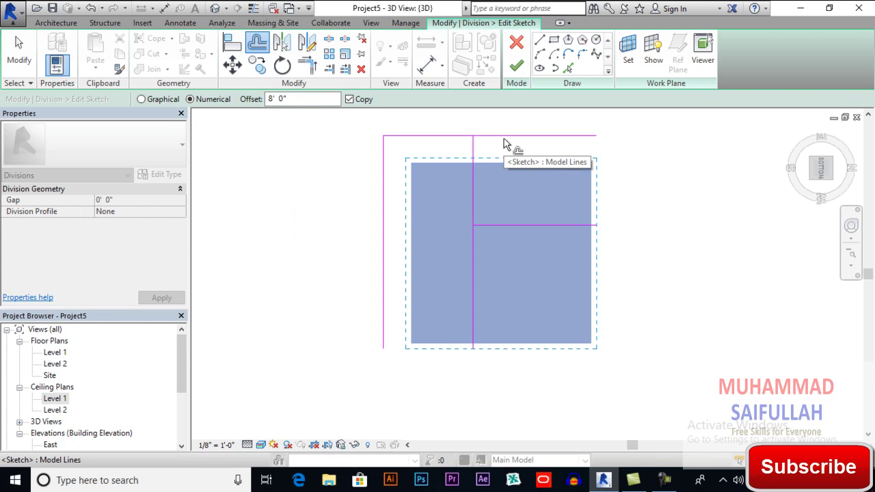
key("Escape")
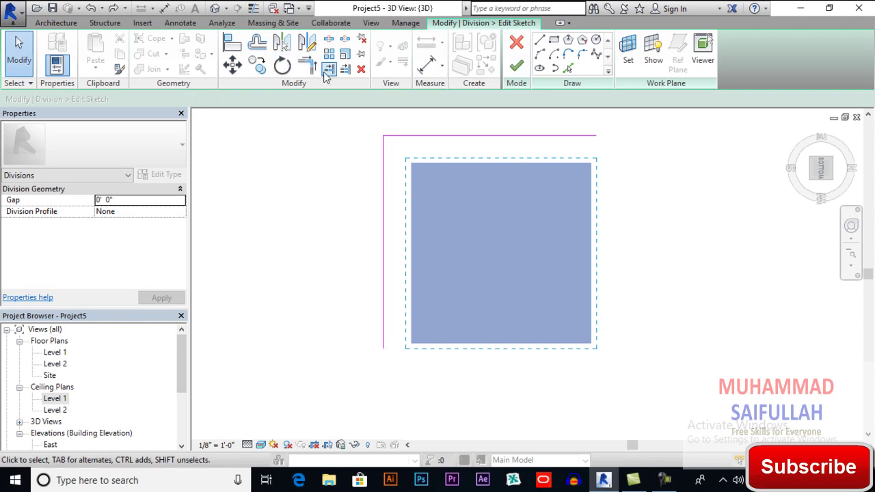
left_click(257, 42)
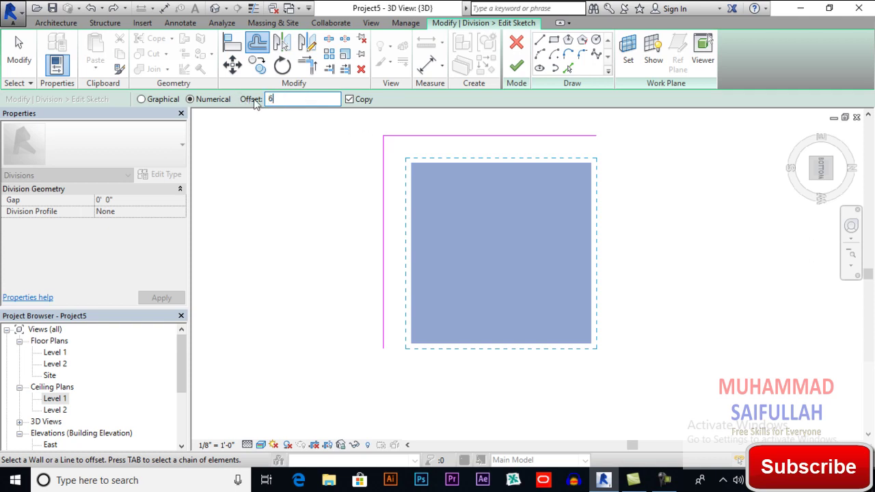
left_click(385, 159)
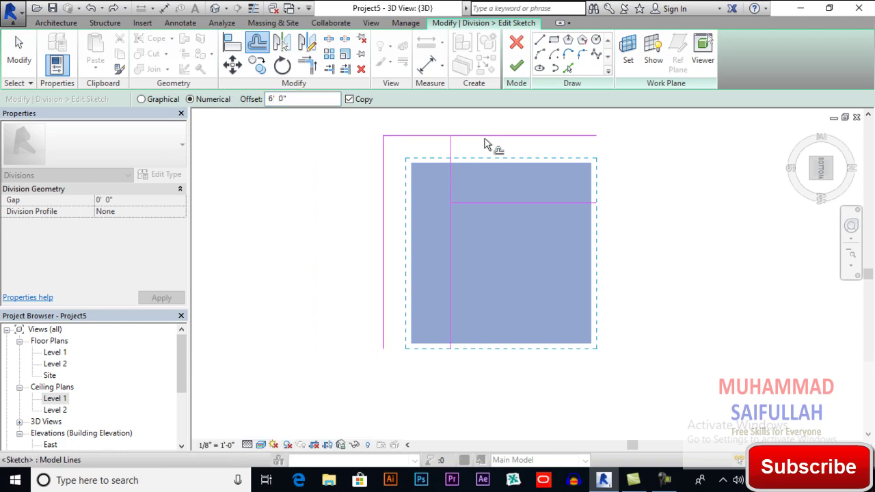
Trim the inner vertical and horizontal sketch lines into a corner.
left_click(19, 51)
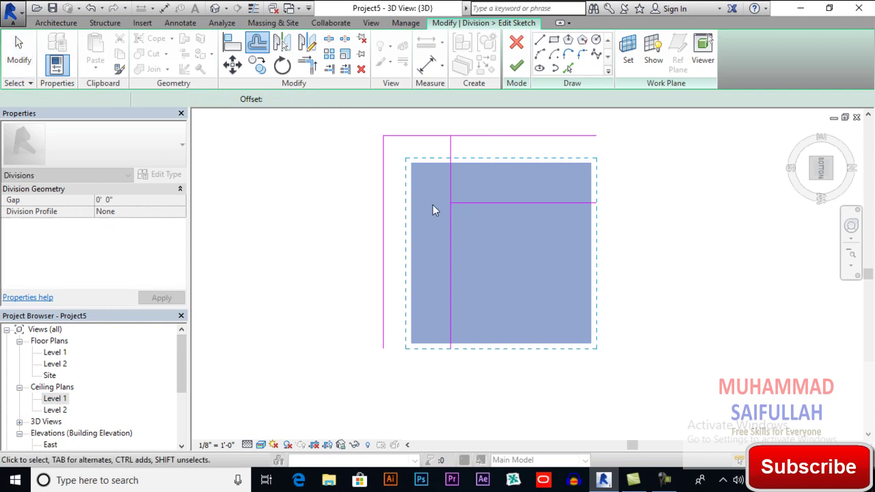
scroll(473, 204, "up", 1)
left_click(443, 120)
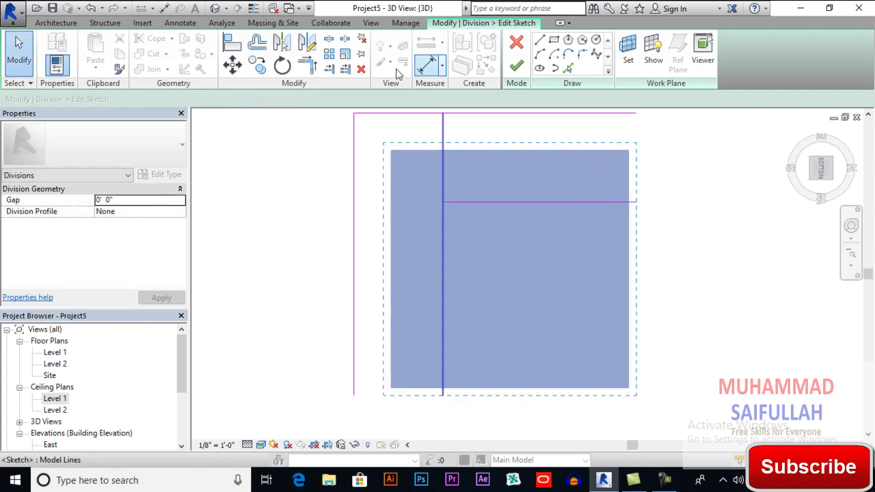
left_click(307, 65)
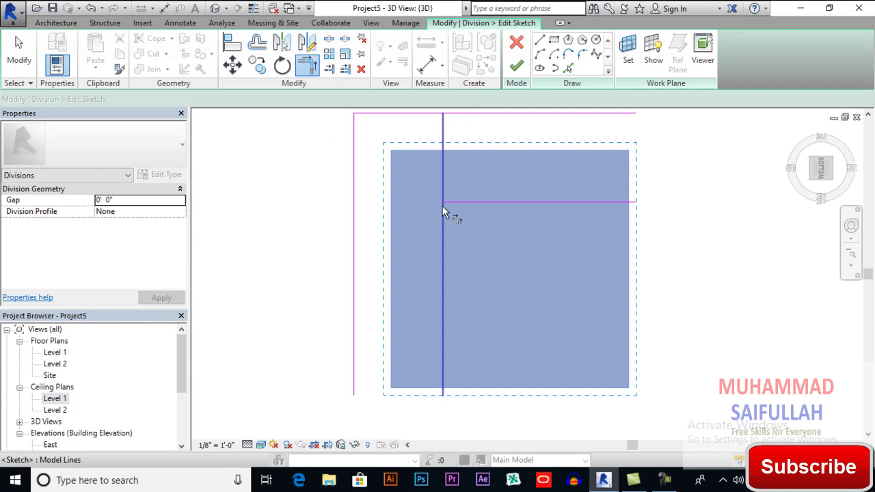
left_click(442, 206)
left_click(458, 203)
scroll(457, 243, "down", 1)
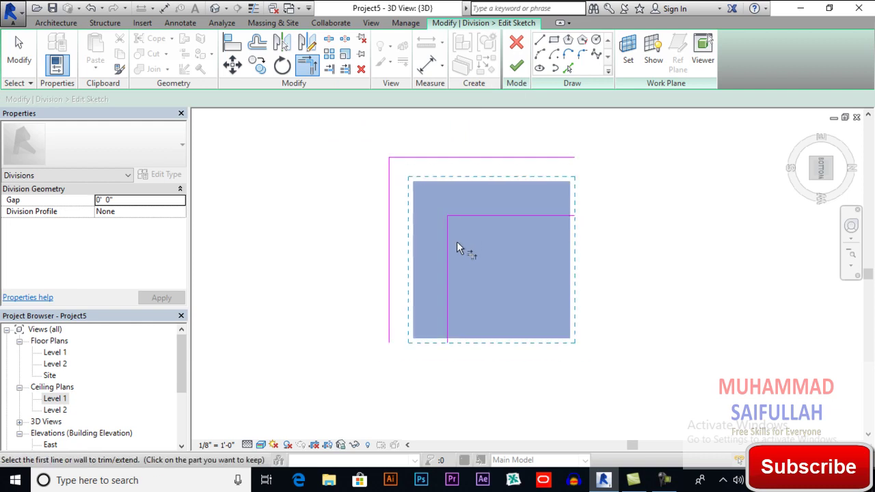
left_click(19, 53)
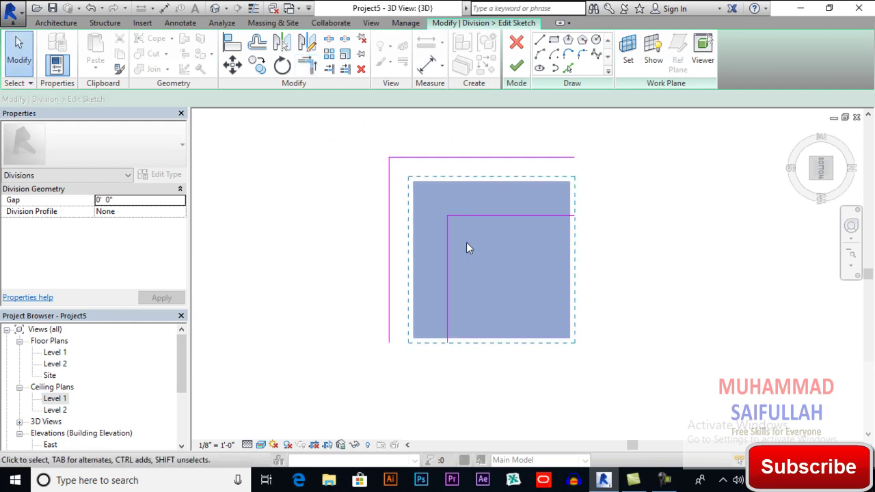
Mirror the two vertical sketch lines to the right side of the ceiling part.
left_click_drag(619, 255, 411, 291)
left_click_drag(305, 321, 305, 320)
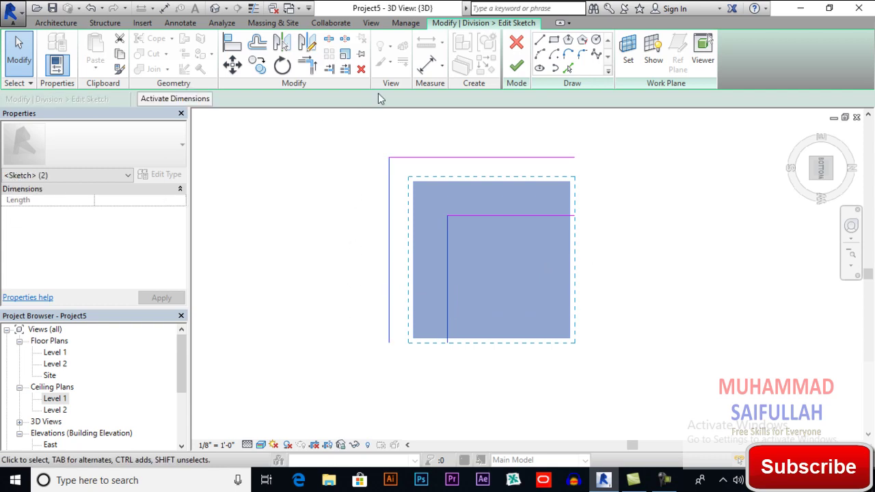
left_click(306, 43)
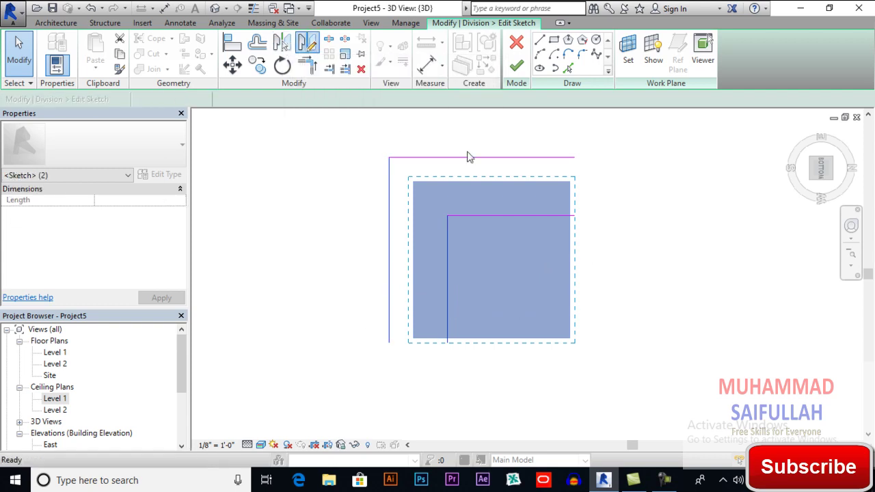
left_click(492, 180)
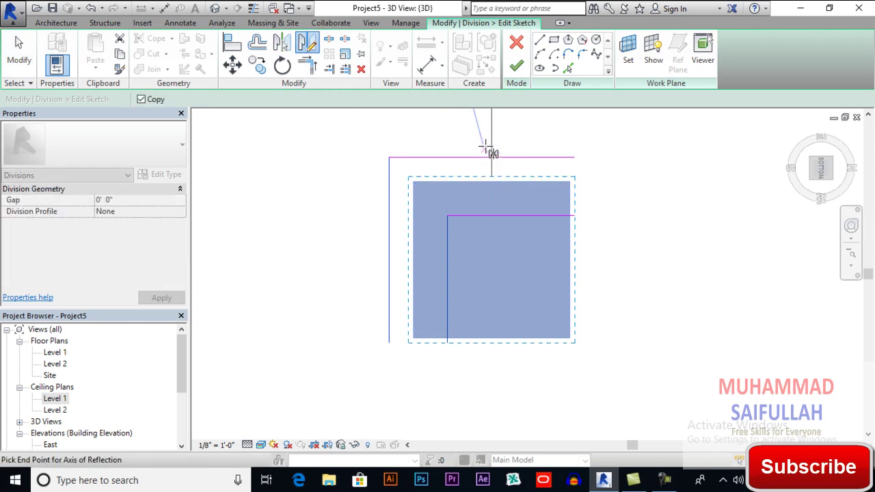
left_click(490, 133)
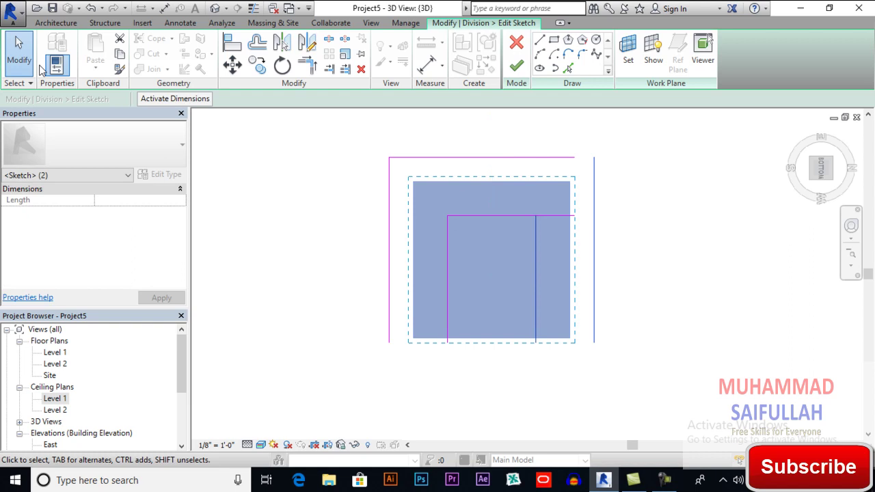
key("Escape")
key("Escape")
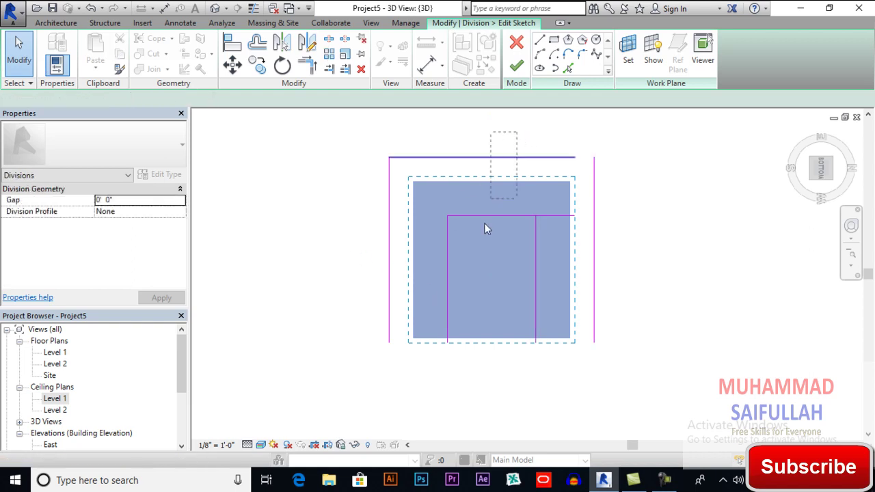
Mirror the two horizontal sketch lines to the bottom of the ceiling part.
left_click(483, 236)
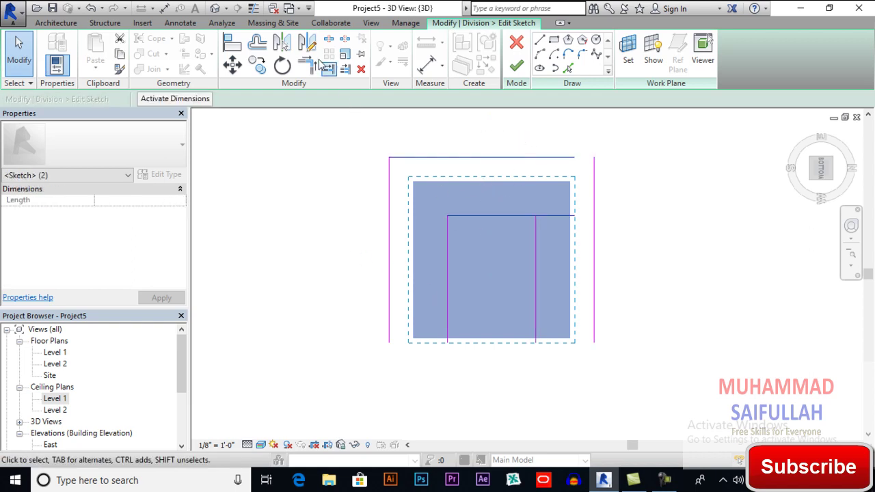
left_click(307, 43)
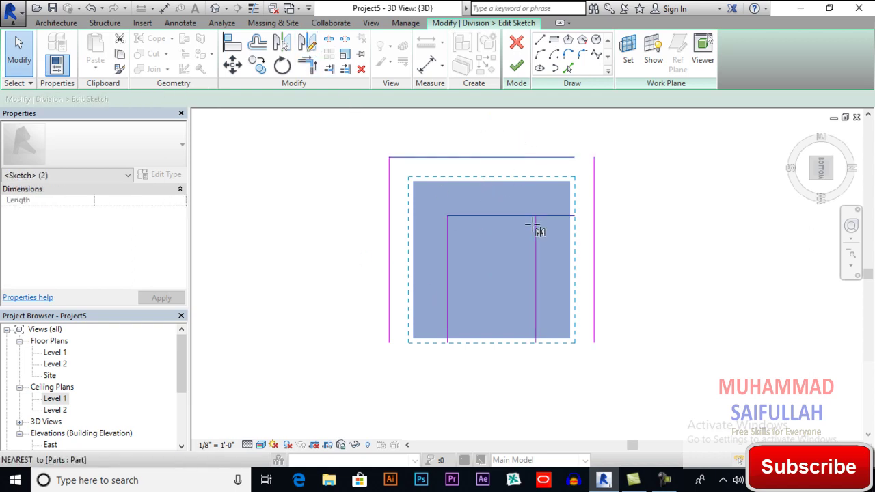
left_click(574, 262)
left_click(348, 259)
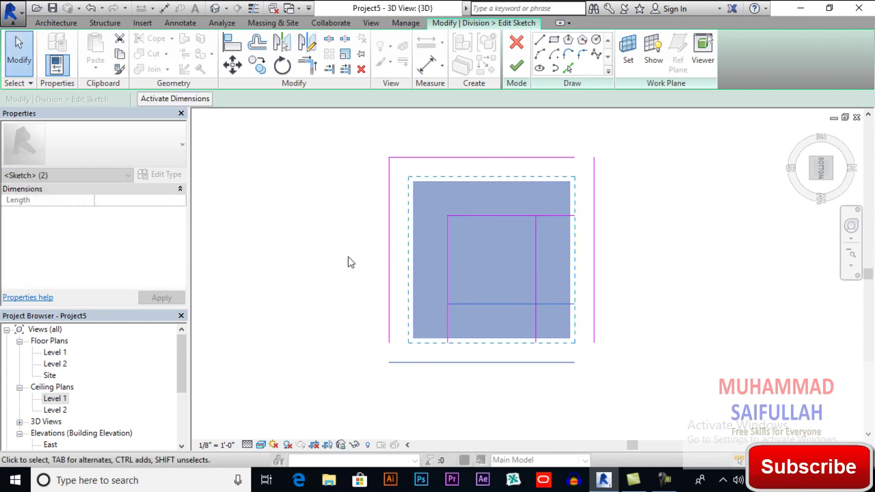
left_click(303, 223)
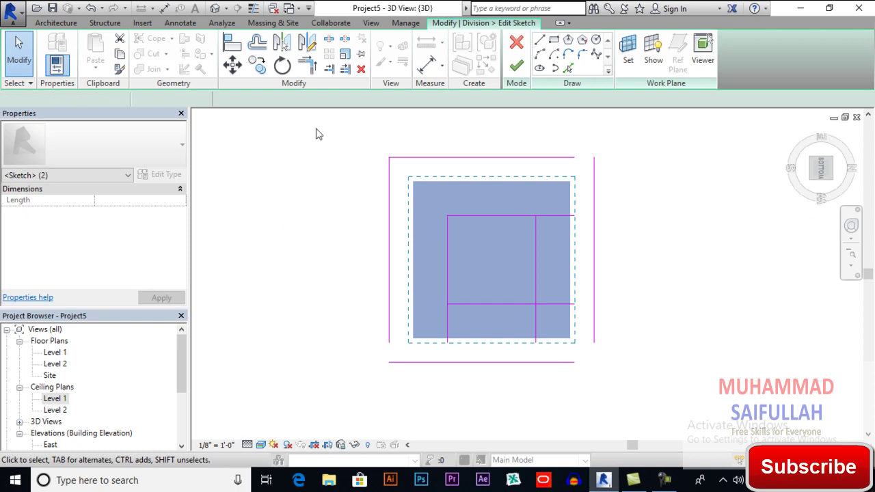
Trim the remaining corners to close the inner and outer squares.
left_click(309, 67)
left_click(470, 305)
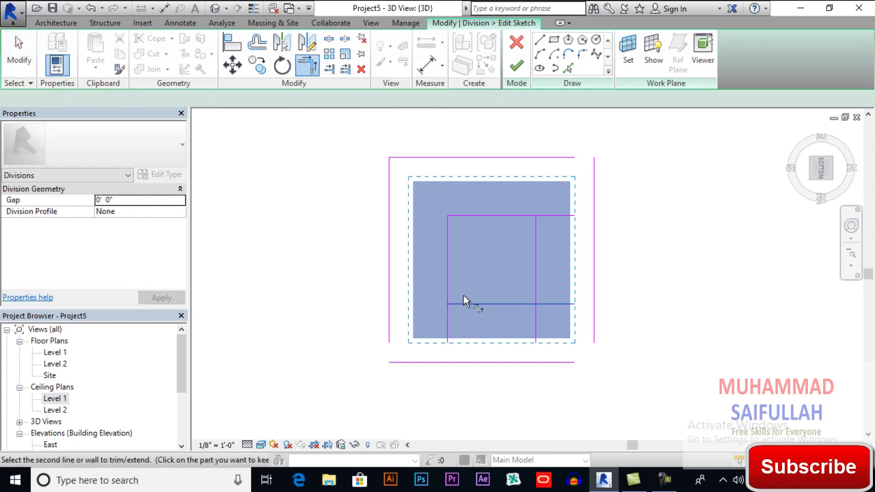
left_click(534, 285)
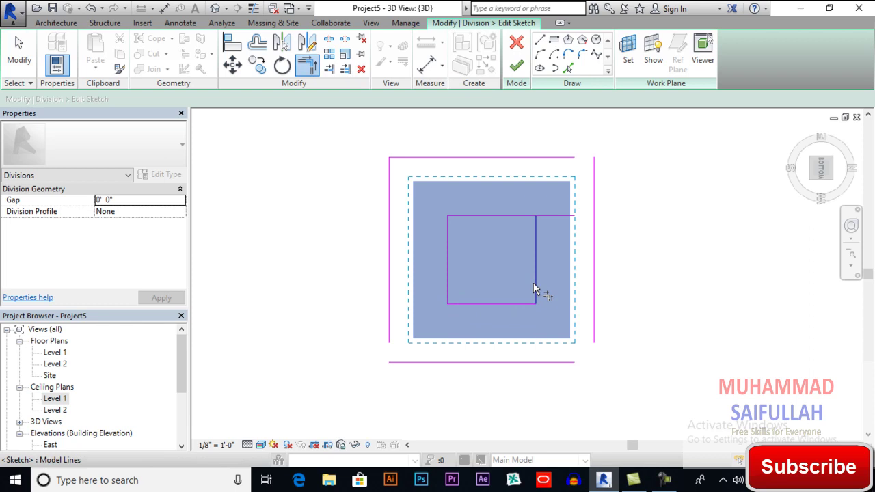
left_click(526, 216)
left_click(535, 224)
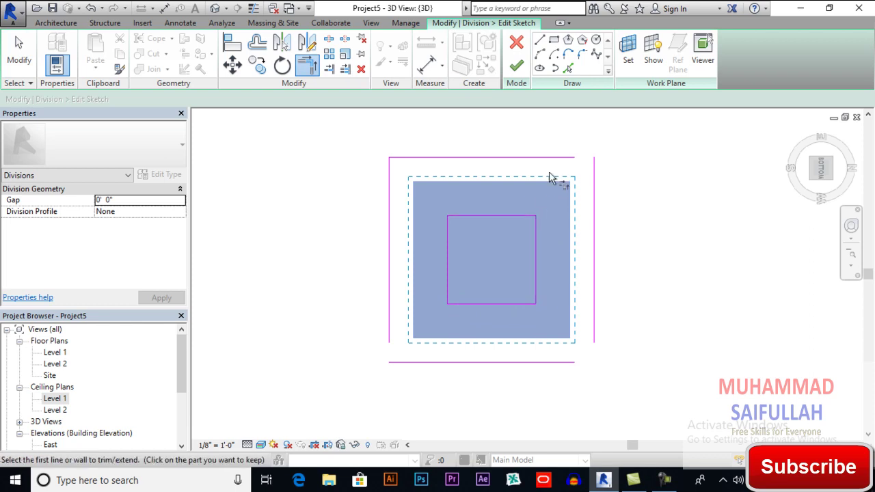
left_click(556, 158)
left_click(593, 197)
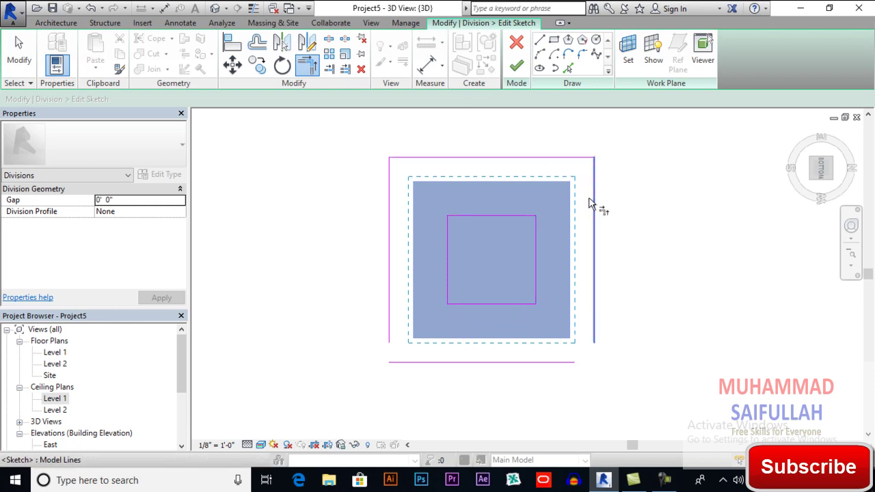
left_click(571, 363)
left_click(594, 329)
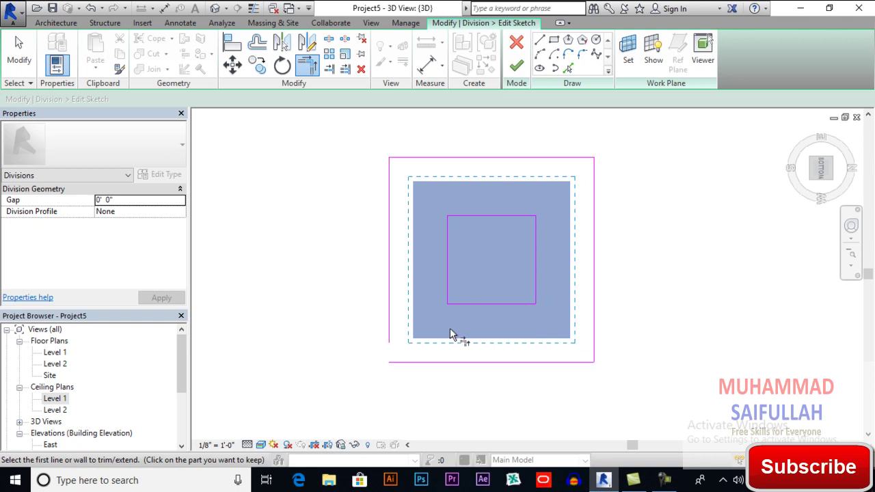
left_click(389, 334)
left_click(409, 362)
scroll(484, 253, "up", 2)
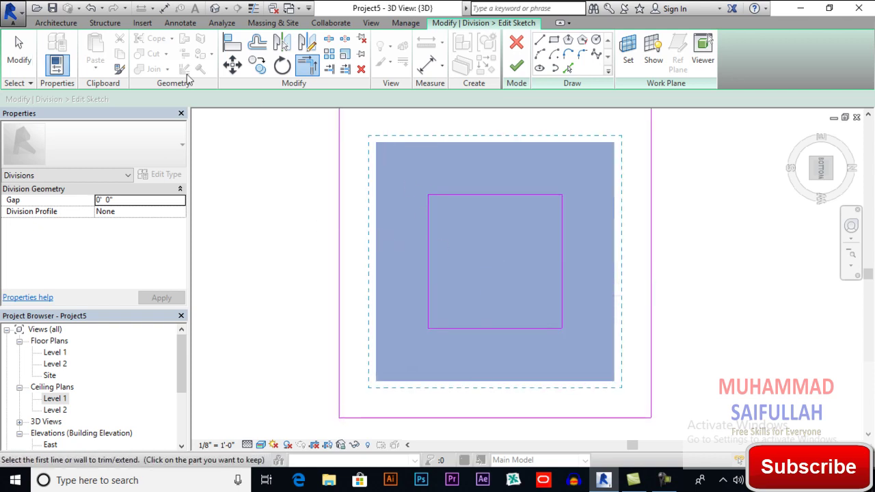
Turn off corner chaining and start the Rectangle tool with a -1' 0" inward offset.
left_click(19, 53)
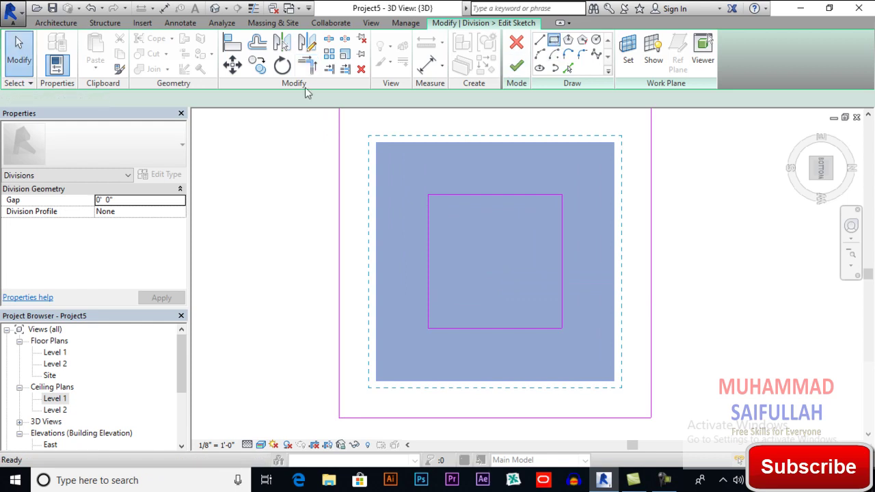
key("l")
key("i")
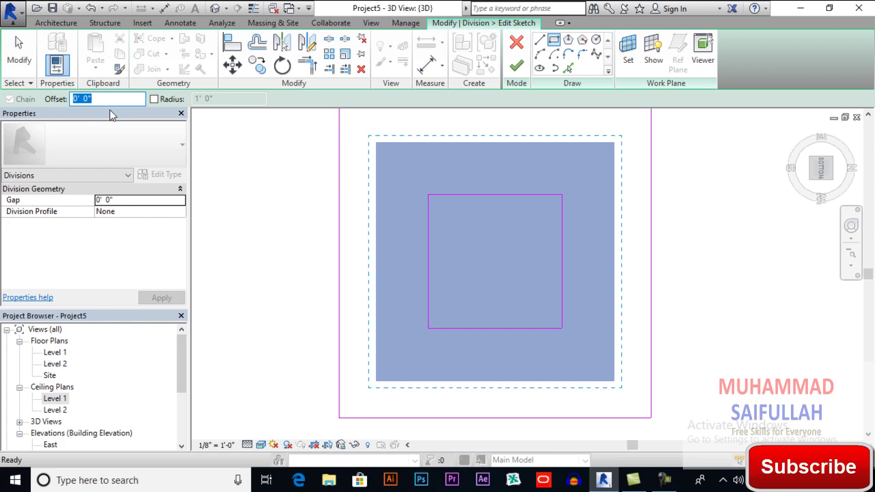
type("1")
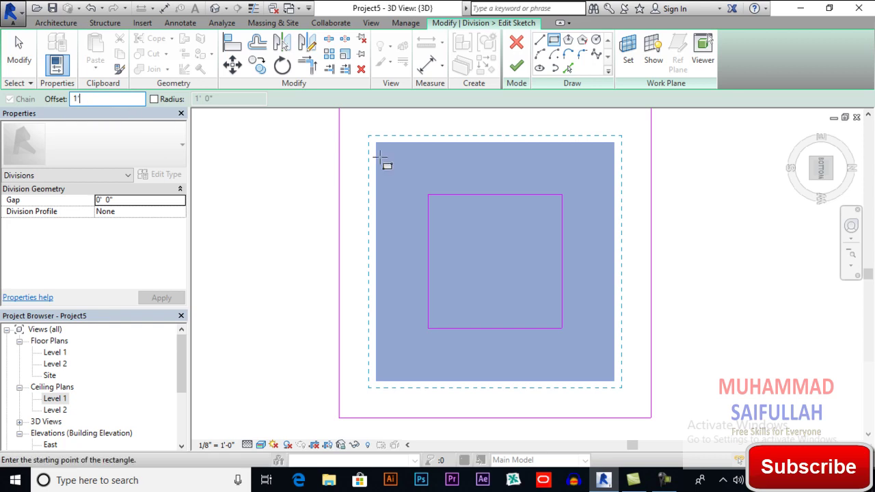
key("Return")
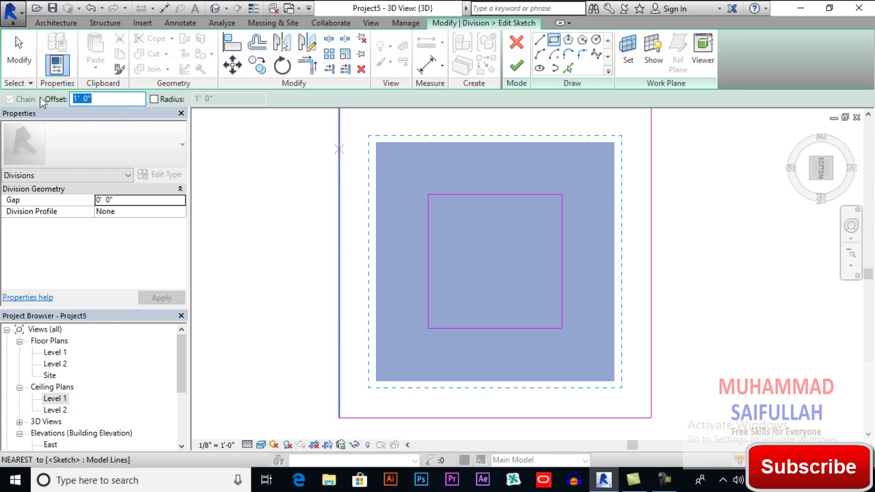
key("Return")
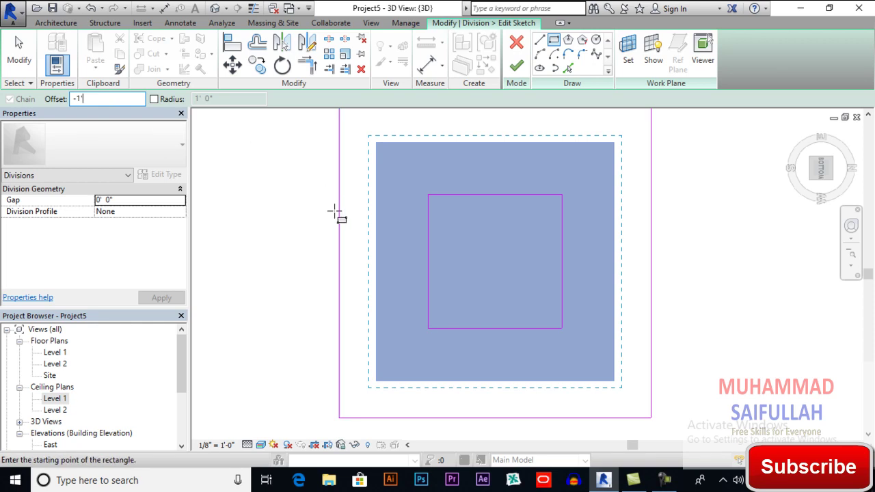
Draw three nested squares inside the inner square, each stepped in by 1'.
left_click(429, 196)
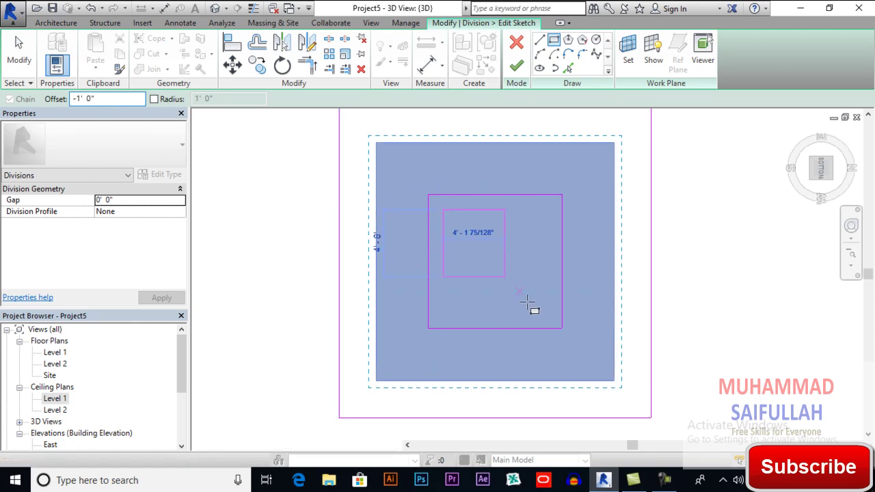
left_click(562, 329)
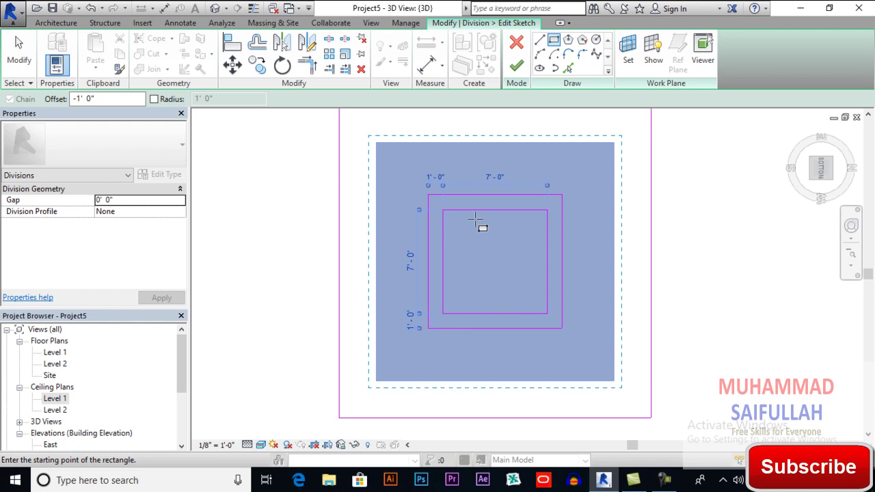
left_click(443, 210)
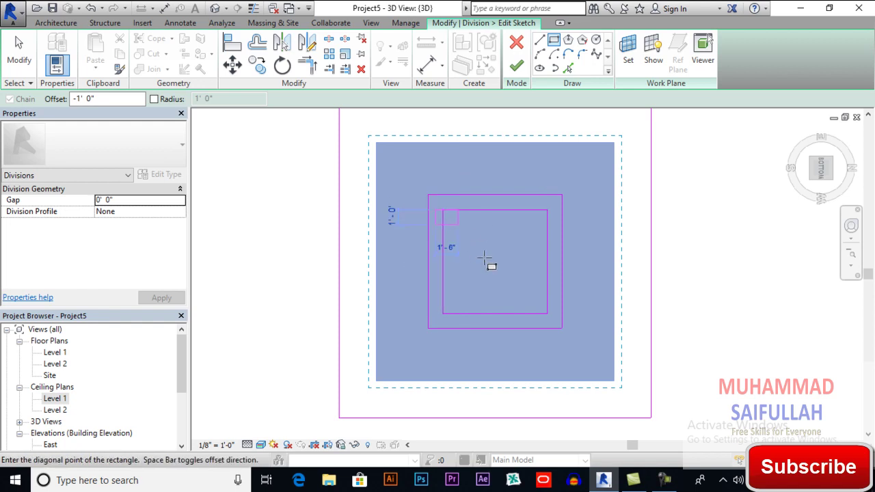
left_click(547, 314)
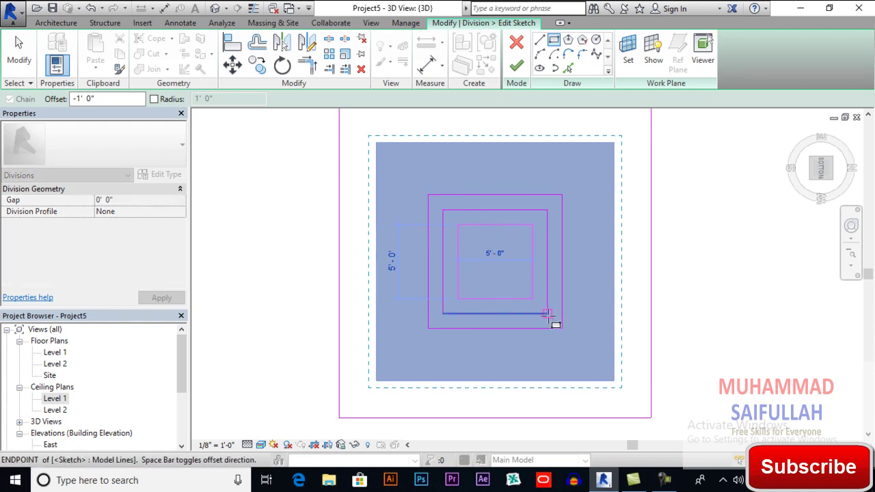
left_click(458, 224)
left_click(533, 299)
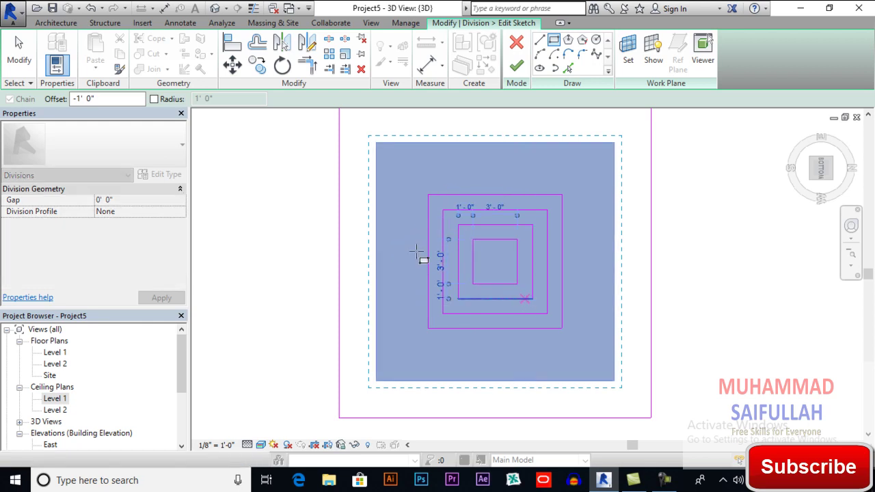
key("Escape")
key("Escape")
scroll(365, 244, "down", 2)
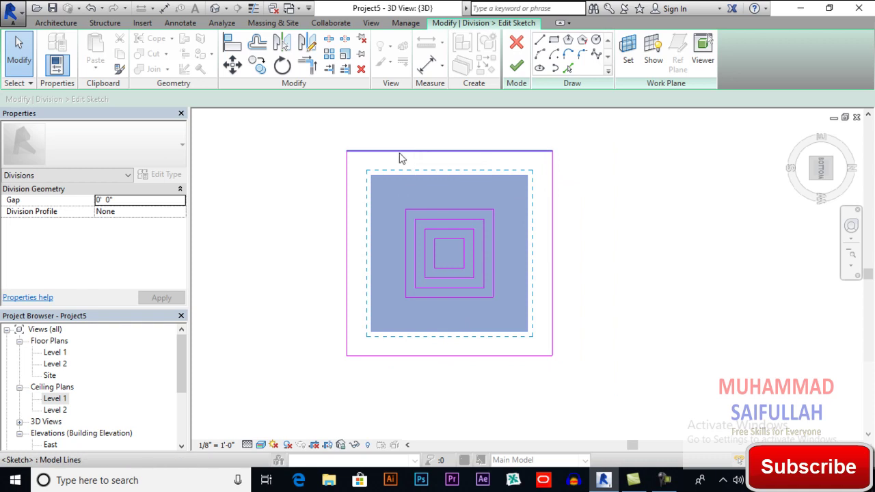
Finish the division sketch to create the nested parts, then orbit to see the ceiling from below.
left_click(518, 67)
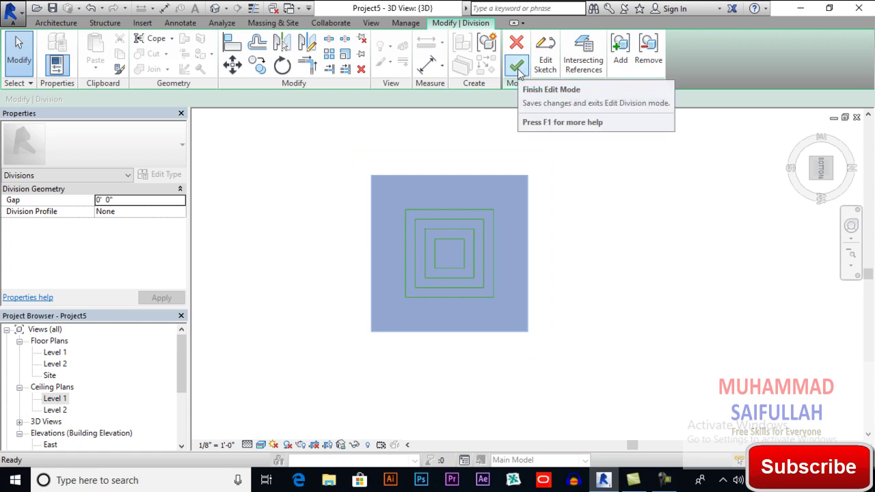
left_click(518, 68)
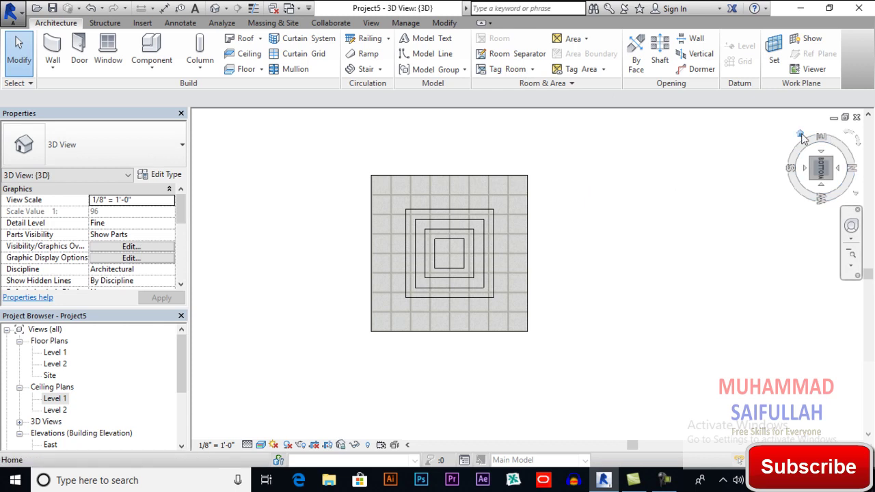
left_click(802, 135)
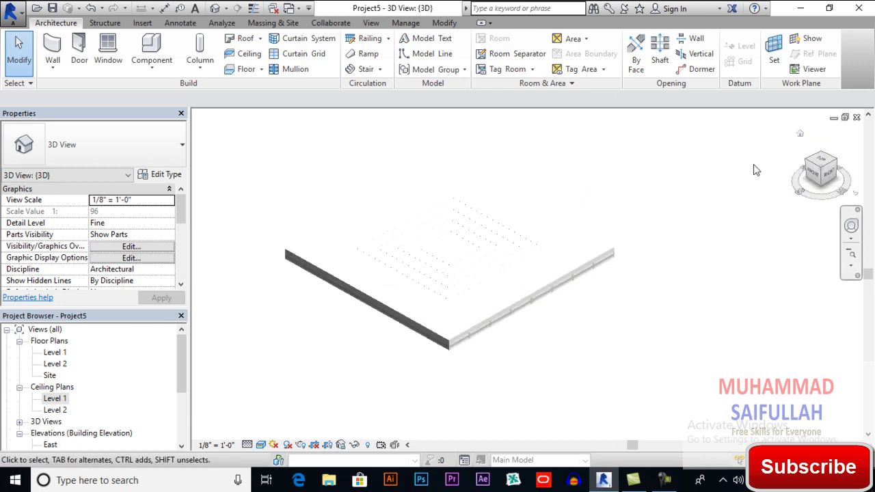
scroll(668, 320, "down", 2)
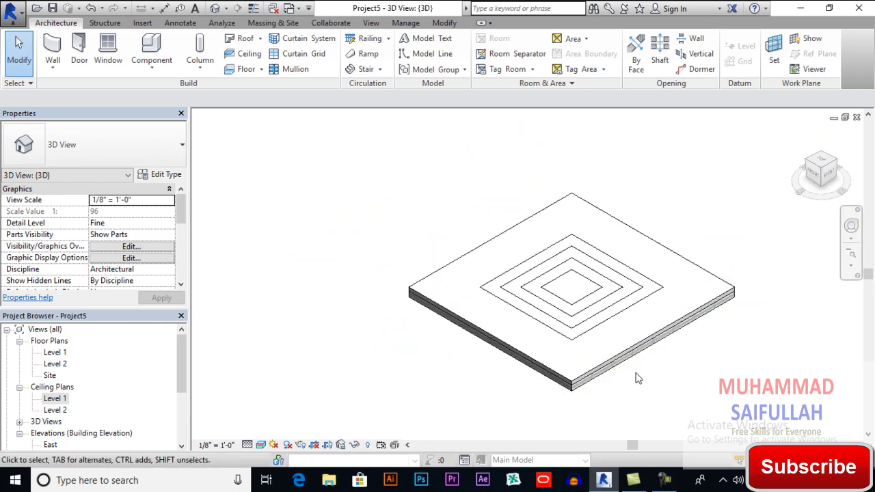
mouse_move(627, 380)
middle_mouse_down("shift")
mouse_move(636, 383)
mouse_move(616, 254)
mouse_move(592, 172)
mouse_move(611, 313)
mouse_move(602, 230)
mouse_move(657, 291)
mouse_move(616, 269)
middle_mouse_up("shift")
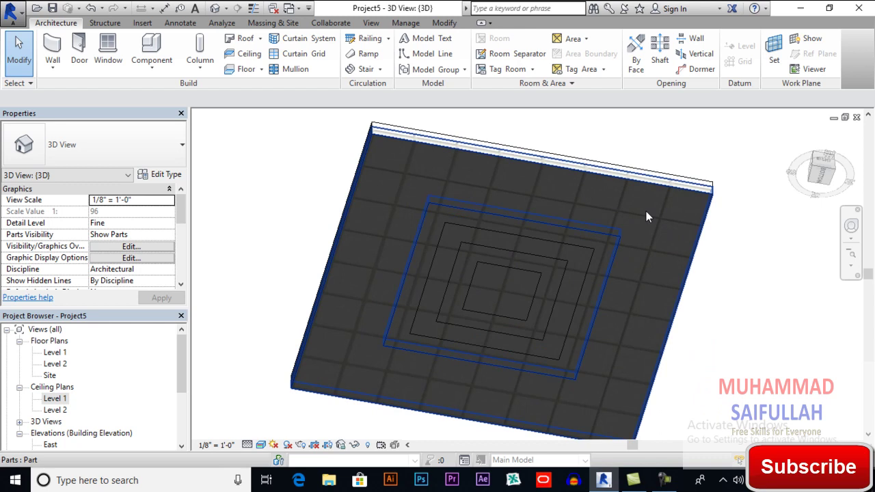
Exclude the larger and smaller square ring parts, then select the outer ceiling part.
left_click(608, 250)
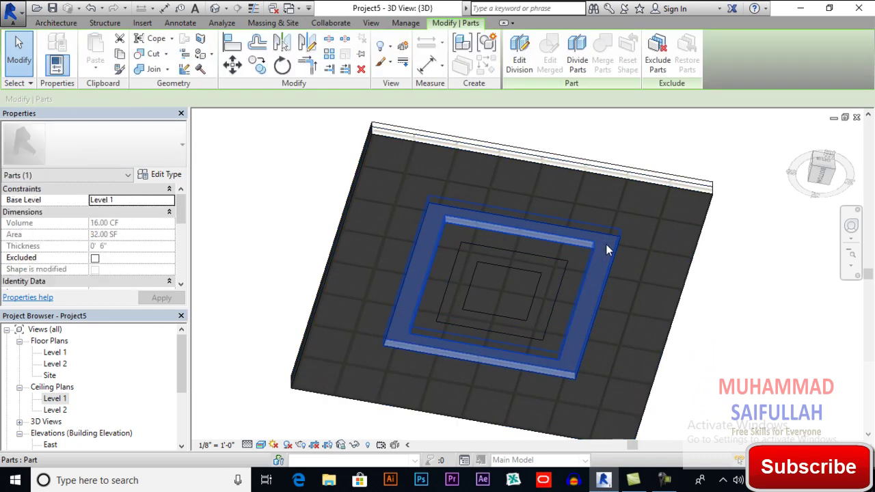
left_click(658, 63)
scroll(551, 257, "up", 3)
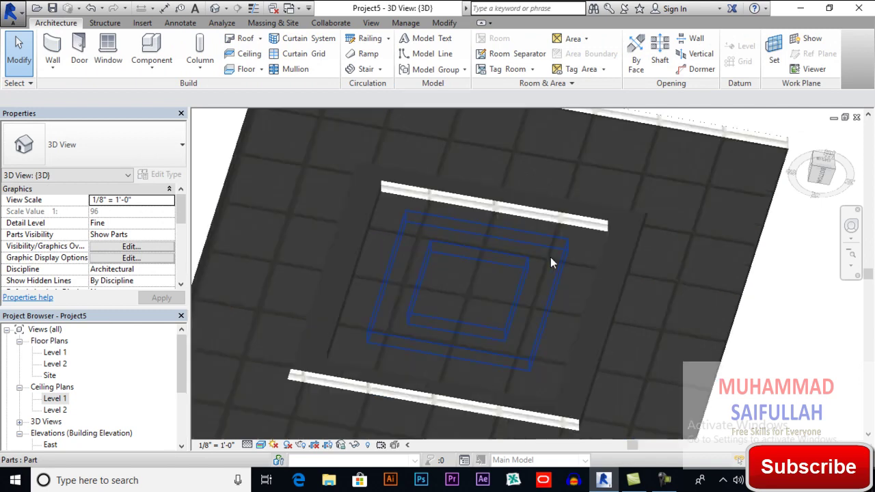
left_click(547, 253)
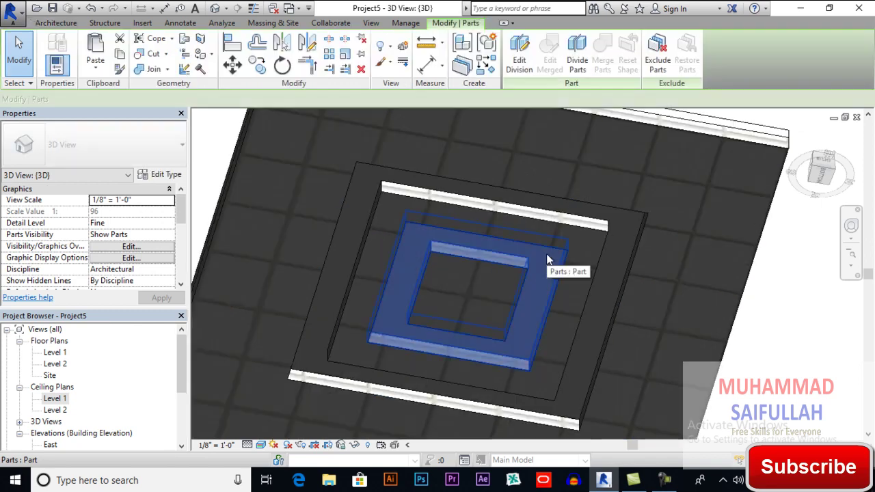
left_click(658, 63)
scroll(542, 252, "down", 3)
scroll(631, 178, "up", 1)
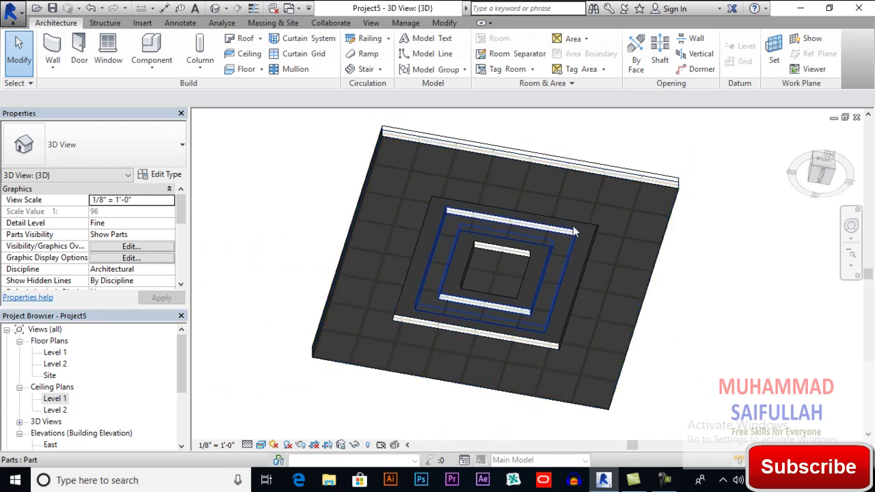
left_click(592, 175)
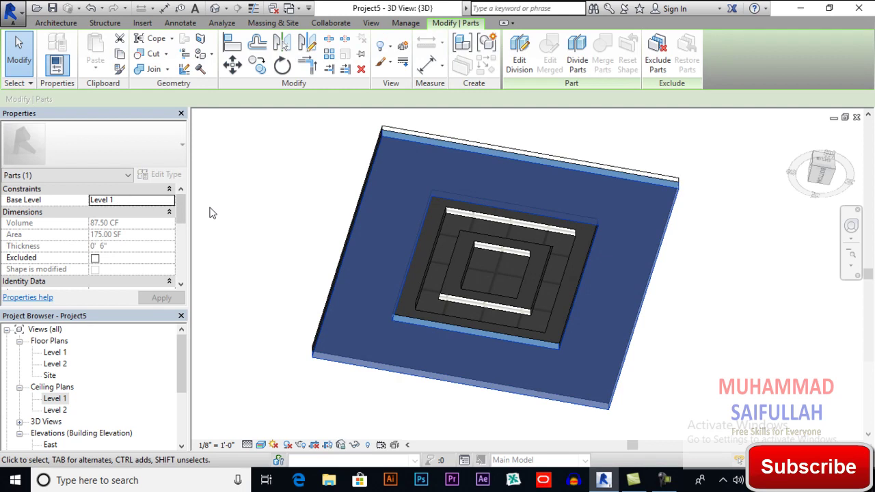
Replace the outer part's Acoustic Ceiling Tile 24 x 24 material with Carpet (1).
left_click_drag(184, 203, 182, 249)
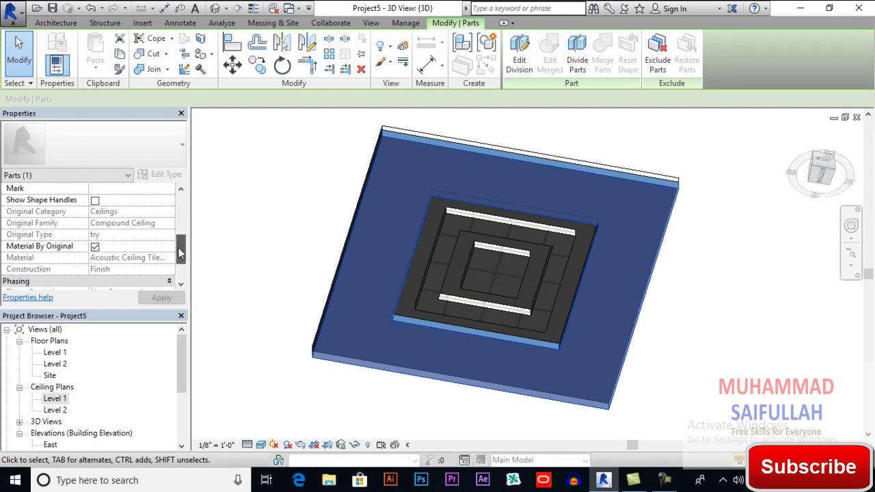
left_click(95, 247)
scroll(123, 244, "down", 2)
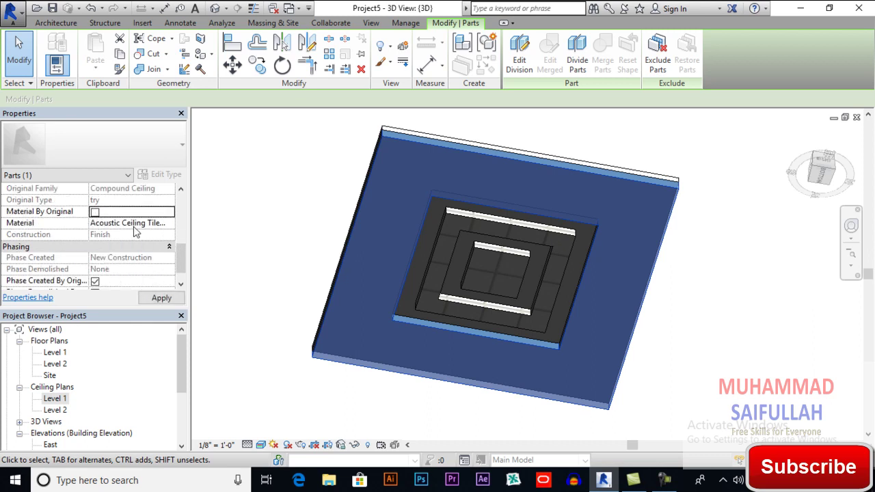
left_click(133, 223)
left_click(169, 224)
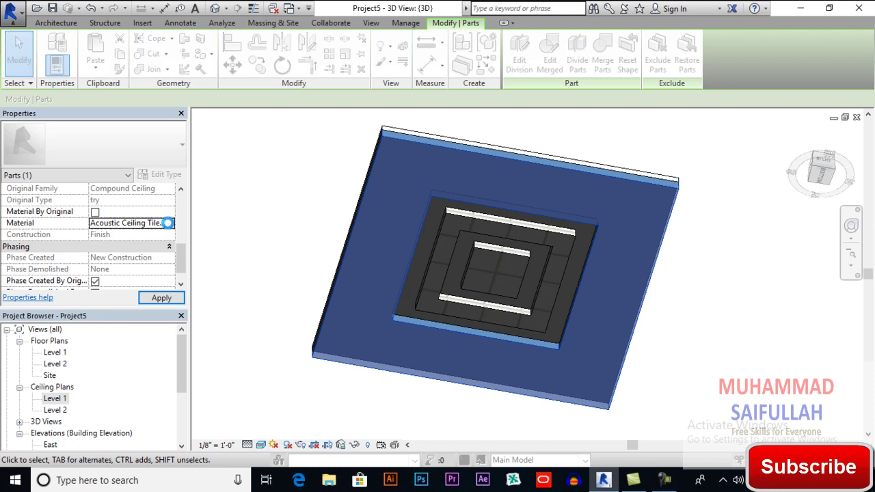
scroll(147, 240, "down", 6)
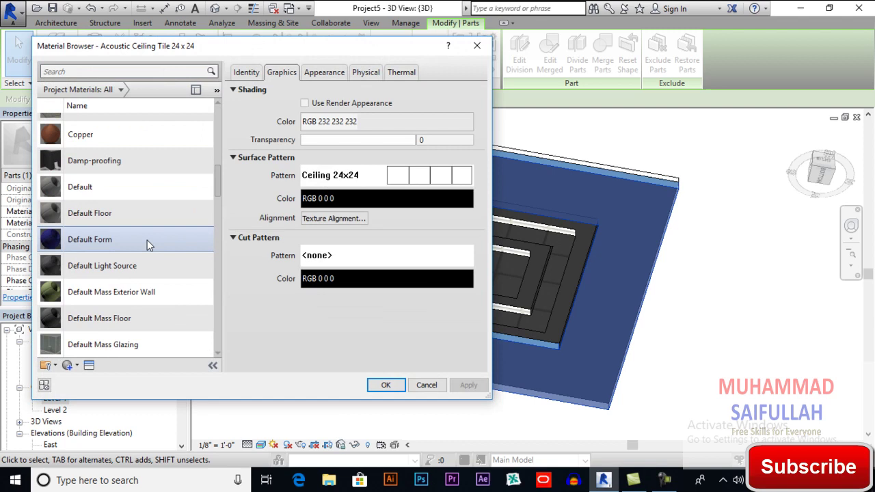
scroll(147, 240, "up", 6)
left_click(122, 126)
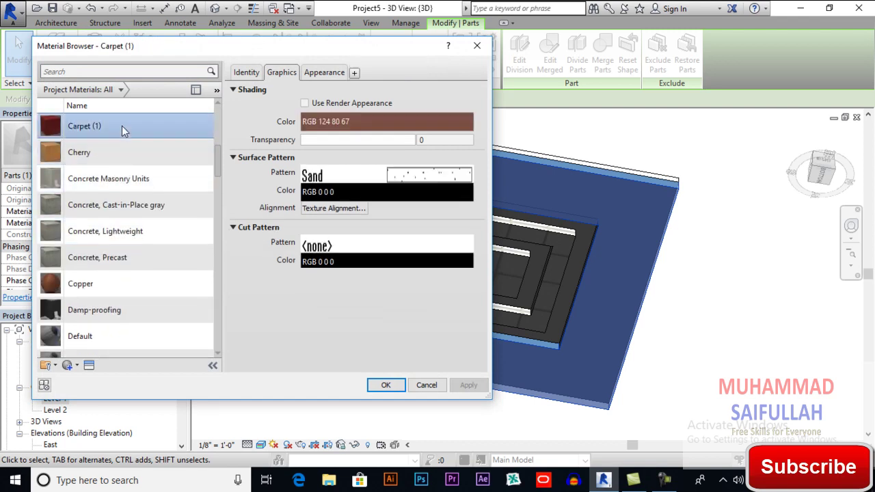
left_click(321, 72)
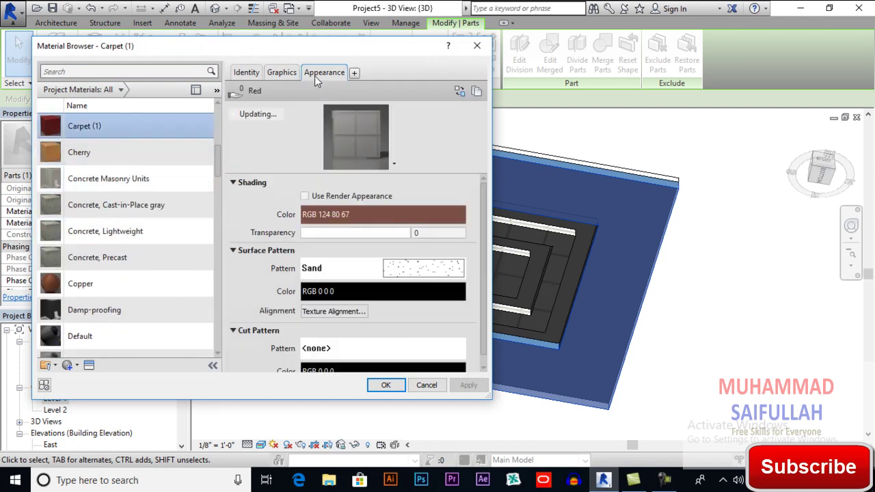
left_click(385, 385)
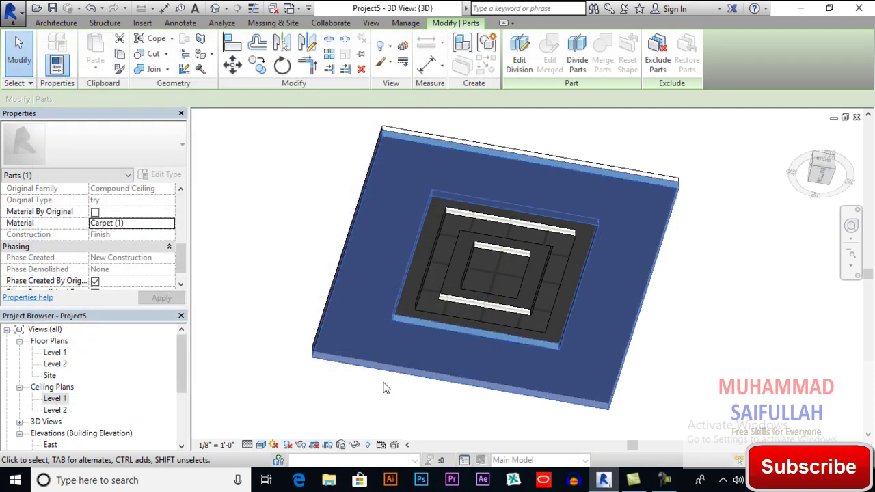
Select the ring part around the central square and assign it Carpet (1).
left_click(461, 216)
left_click(462, 213)
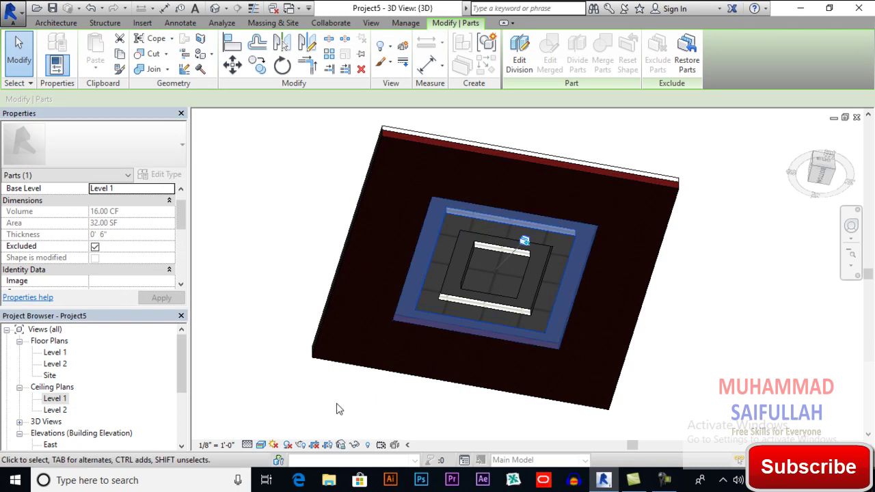
left_click(479, 231)
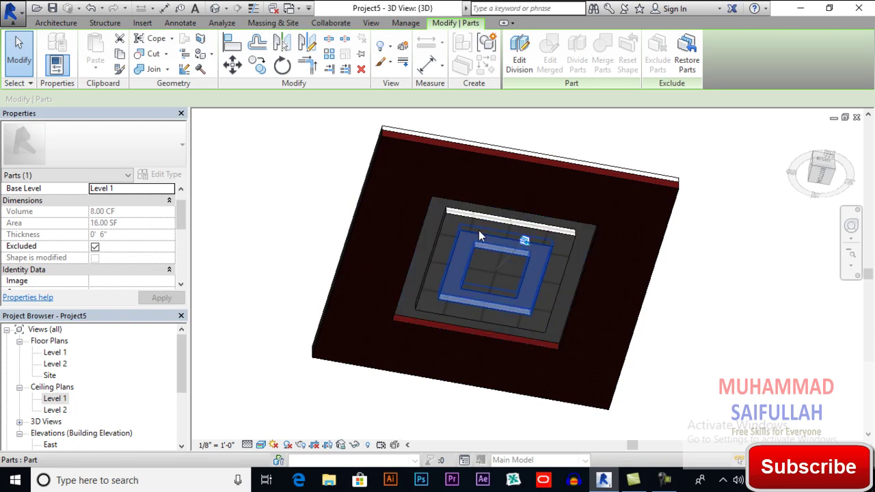
left_click(705, 275)
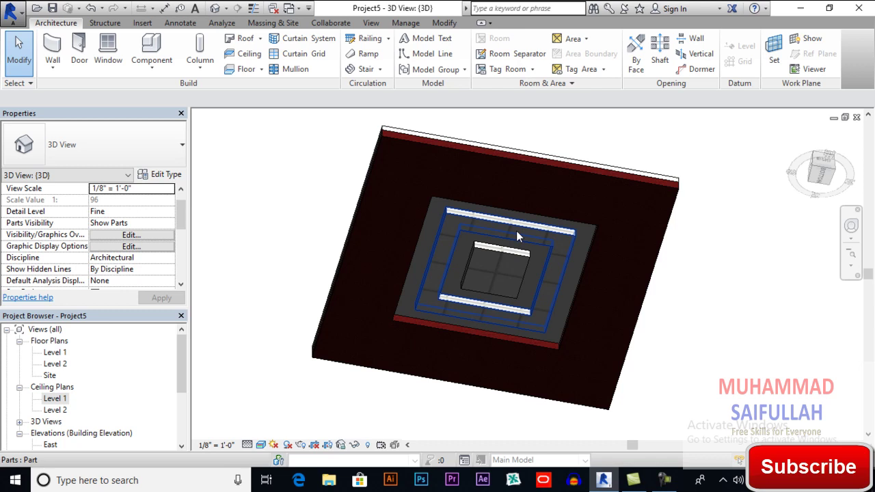
left_click(516, 232)
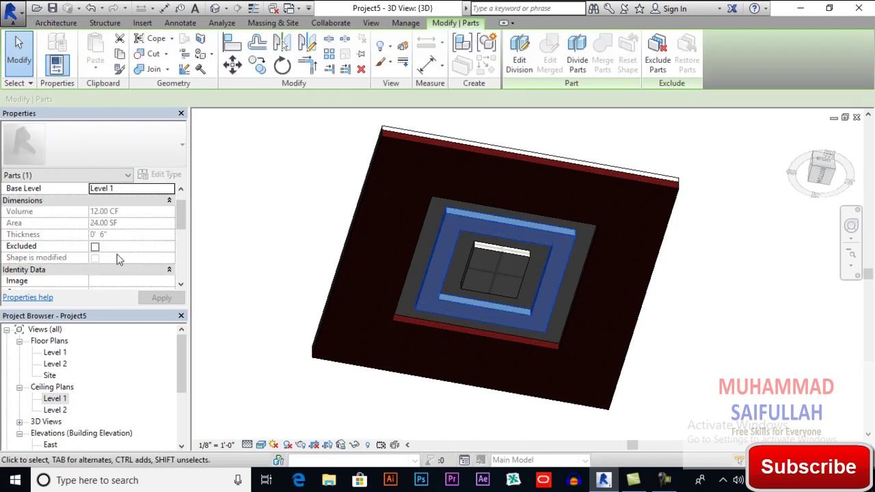
scroll(117, 259, "down", 5)
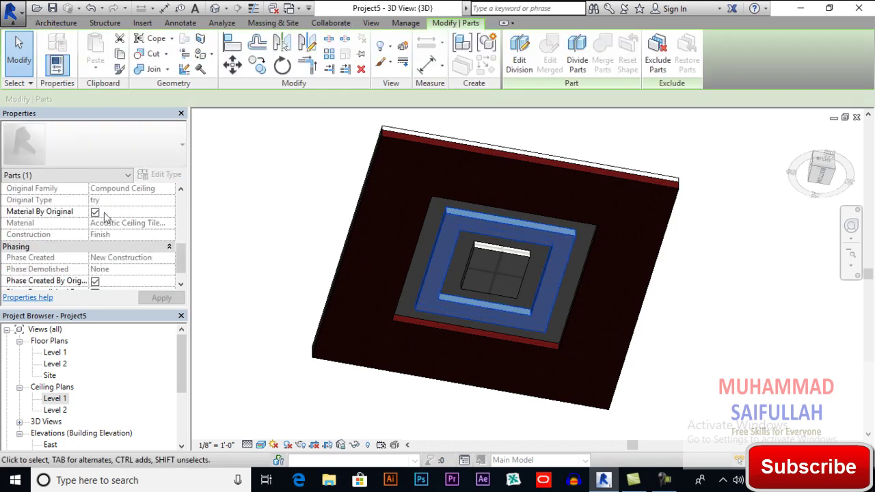
left_click(96, 212)
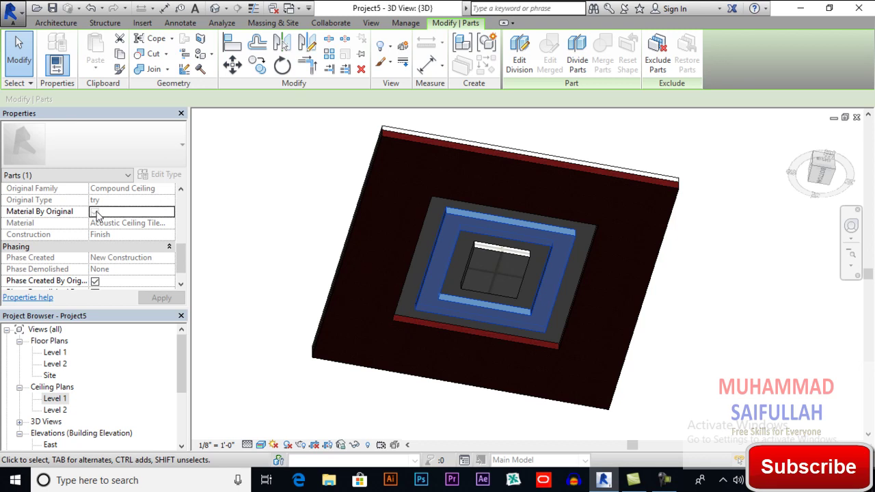
left_click(143, 224)
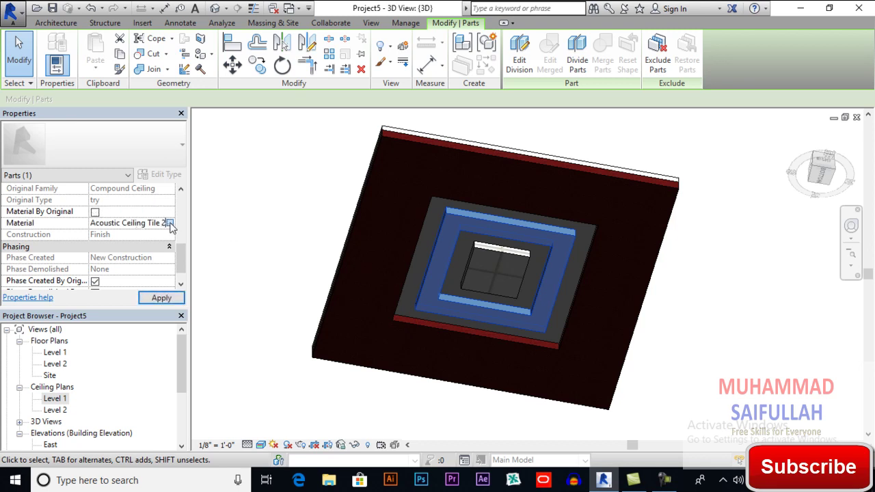
left_click(169, 223)
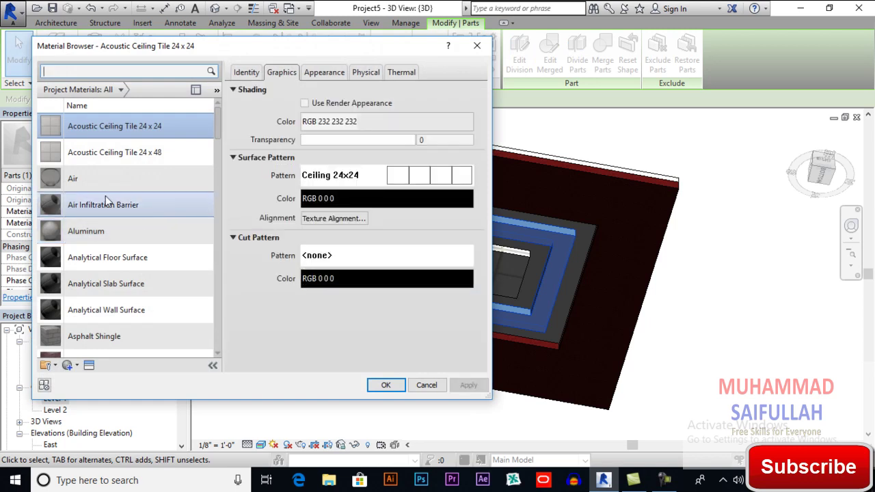
scroll(156, 222, "down", 2)
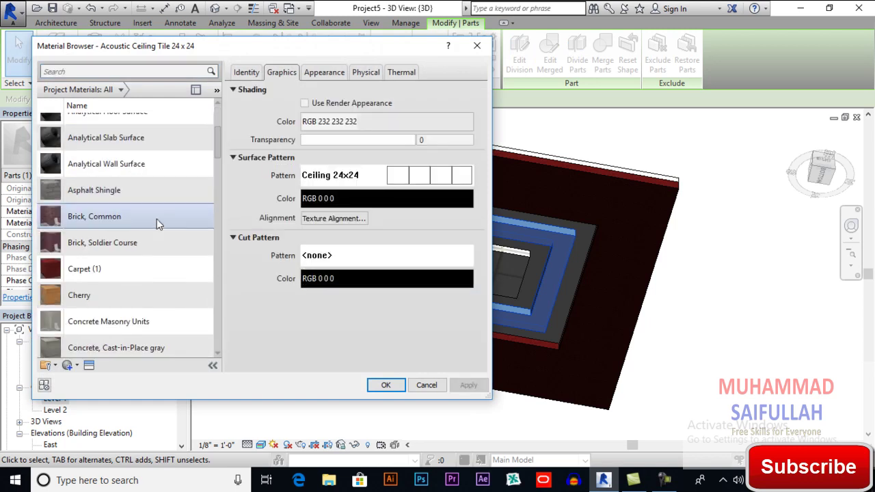
double_click(123, 269)
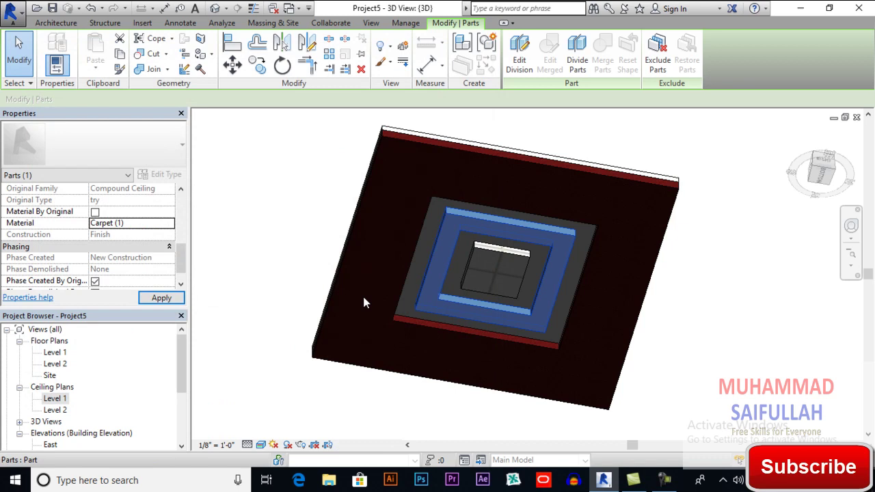
key("Escape")
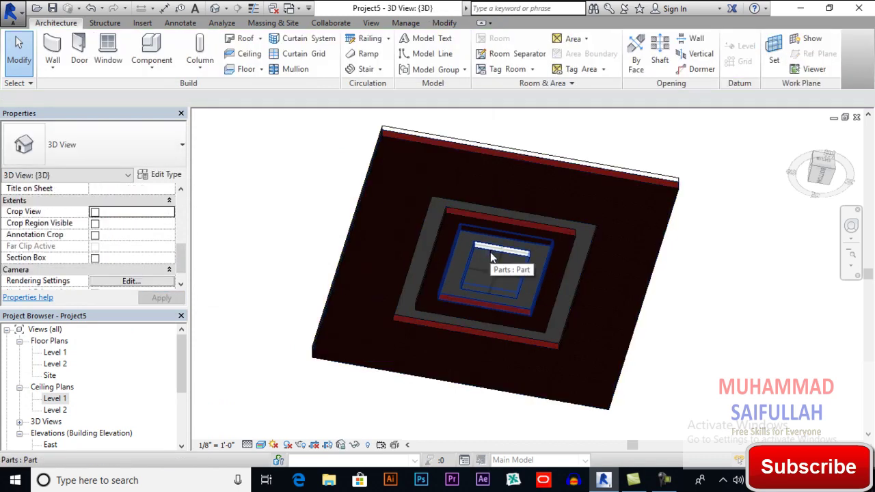
Give the central square ceiling part the Carpet (1) material.
left_click(490, 257)
key("Escape")
scroll(527, 267, "up", 2)
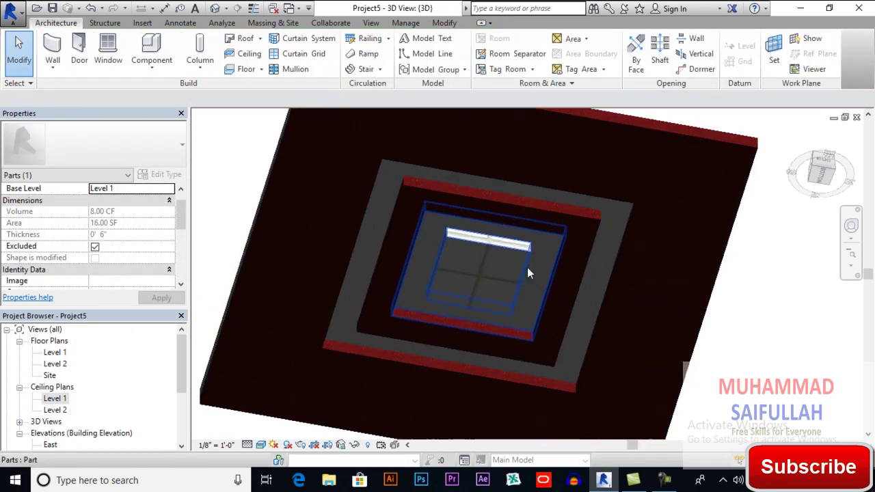
left_click(476, 257)
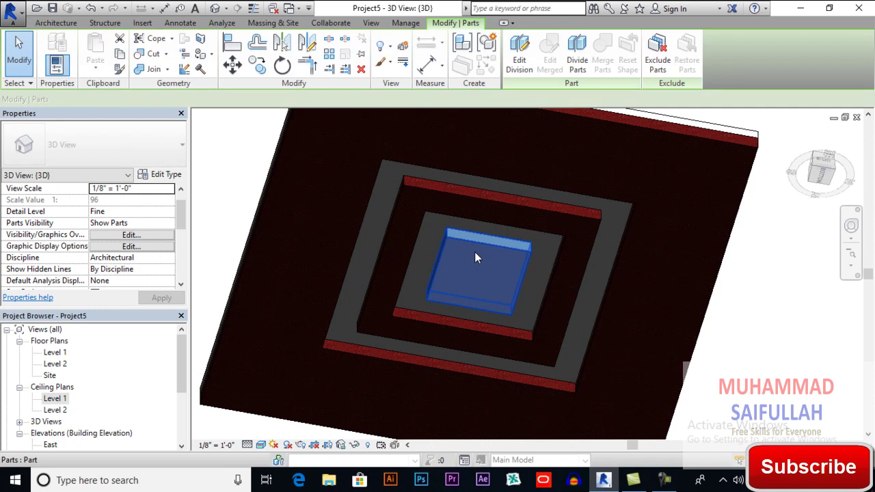
scroll(115, 234, "down", 3)
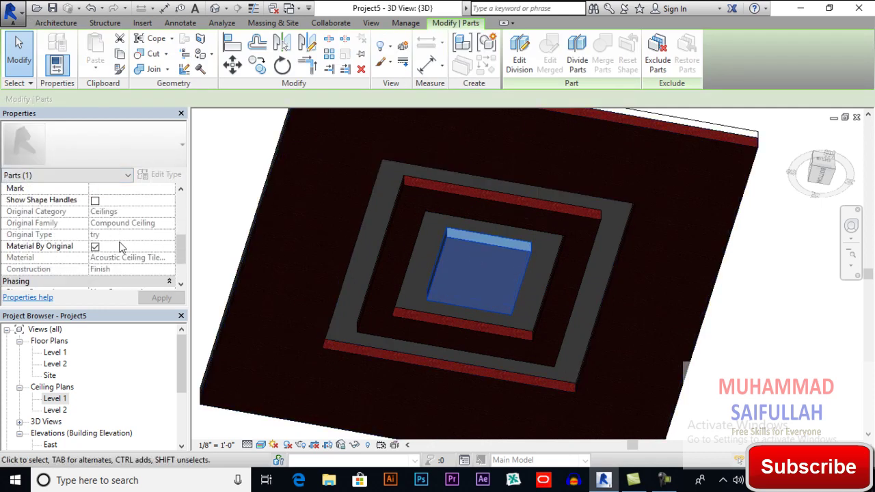
left_click(95, 248)
scroll(157, 245, "down", 3)
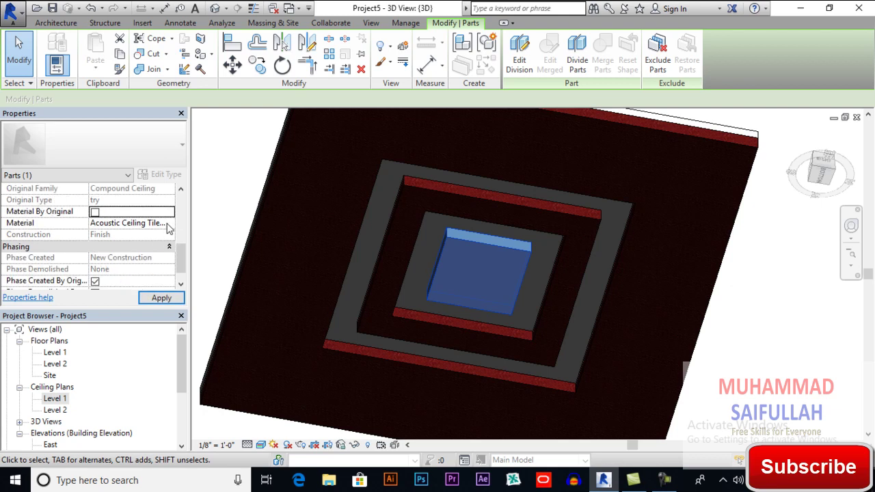
left_click(168, 225)
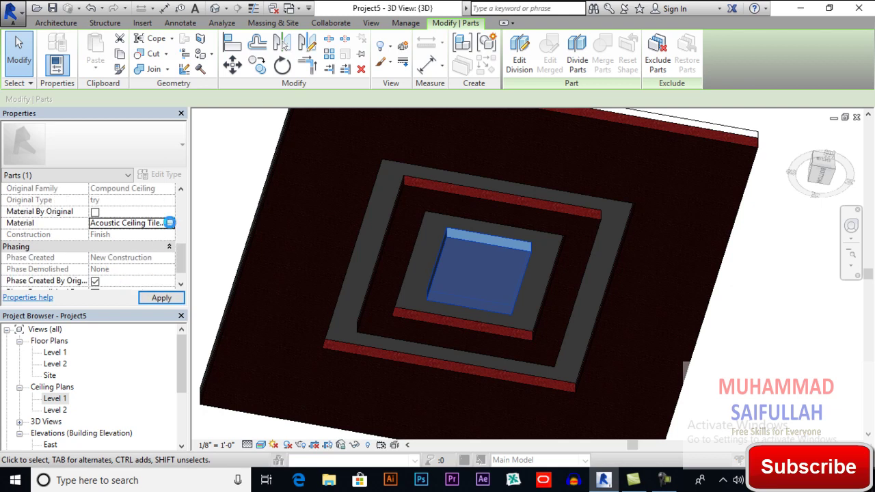
left_click(169, 223)
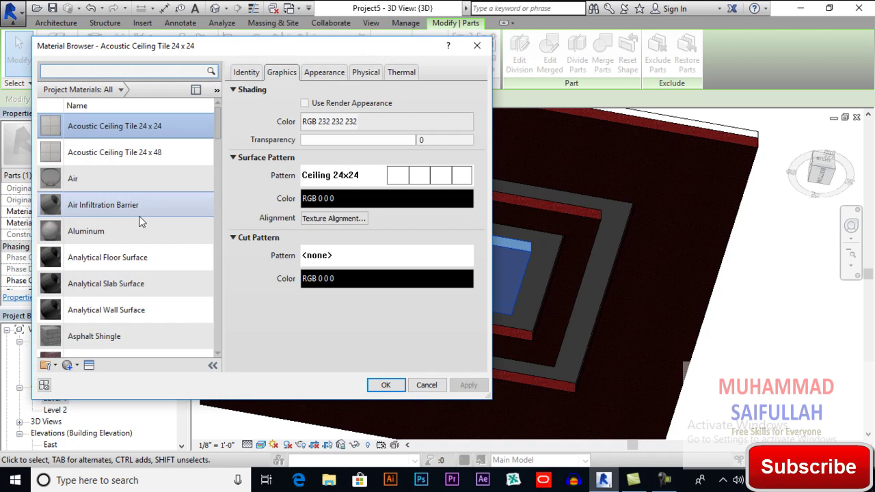
scroll(131, 255, "down", 3)
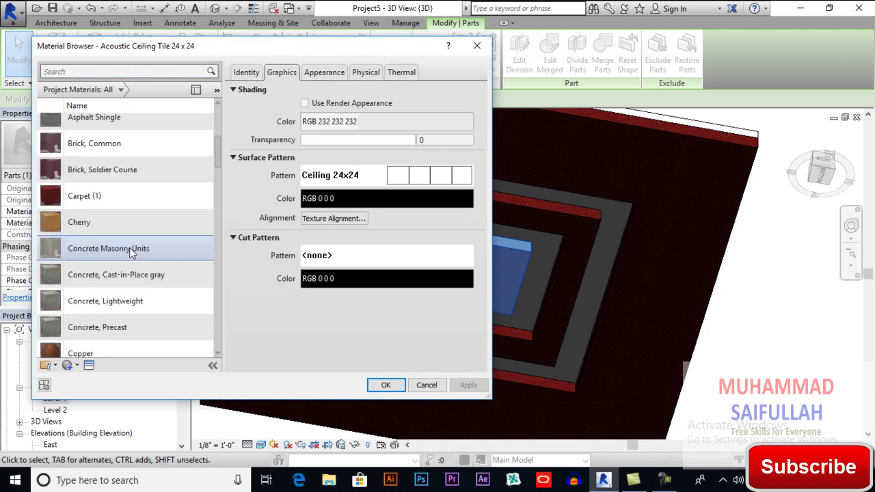
left_click(109, 195)
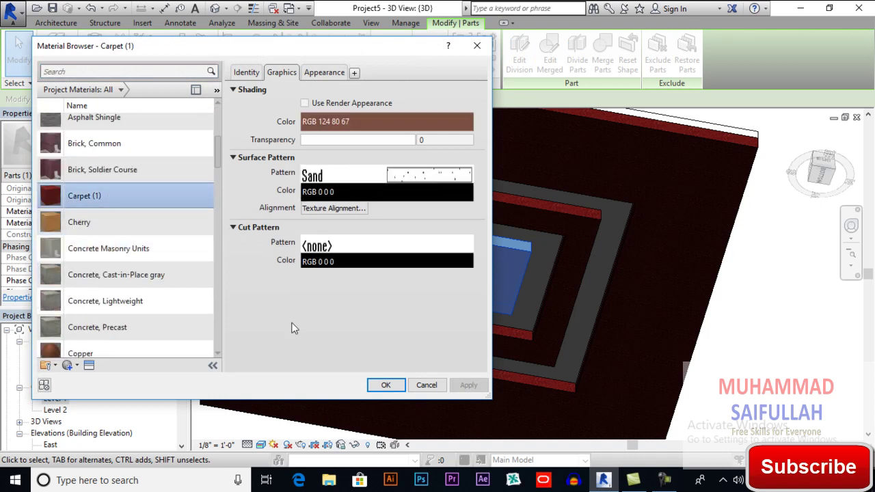
left_click(386, 385)
Check the carpet finish by deselecting and reselecting the outer ceiling part.
left_click(725, 294)
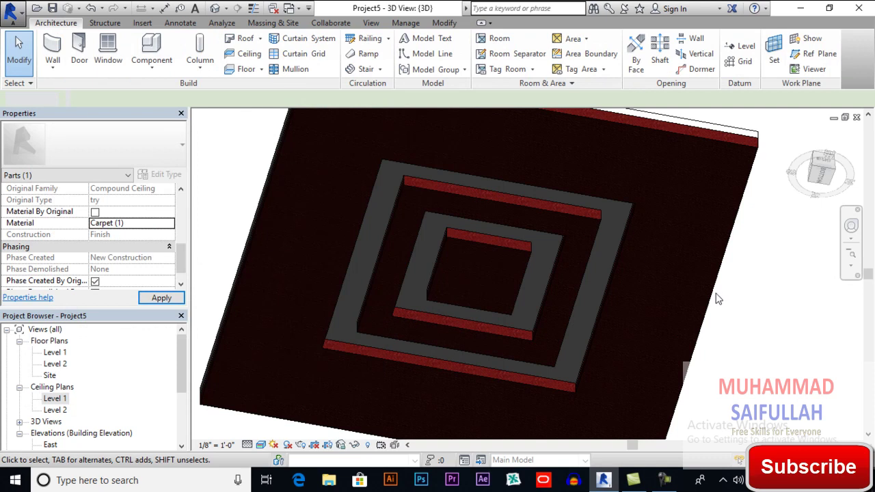
left_click(612, 273)
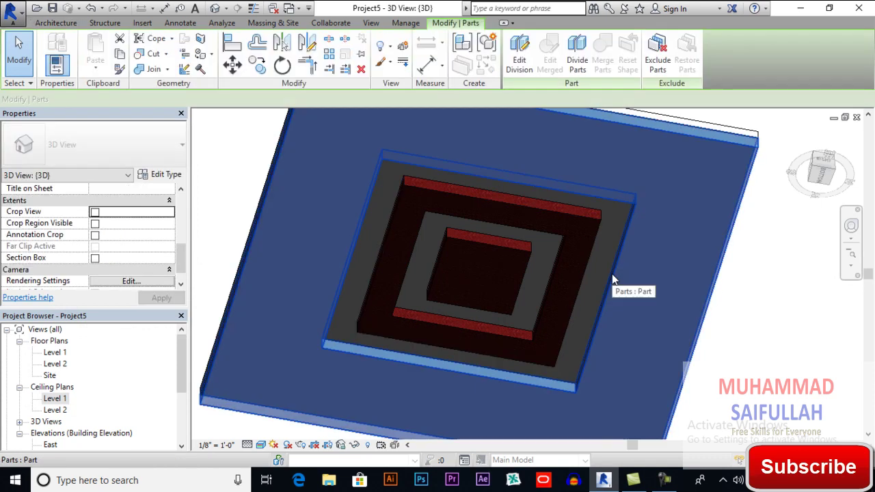
left_click(760, 293)
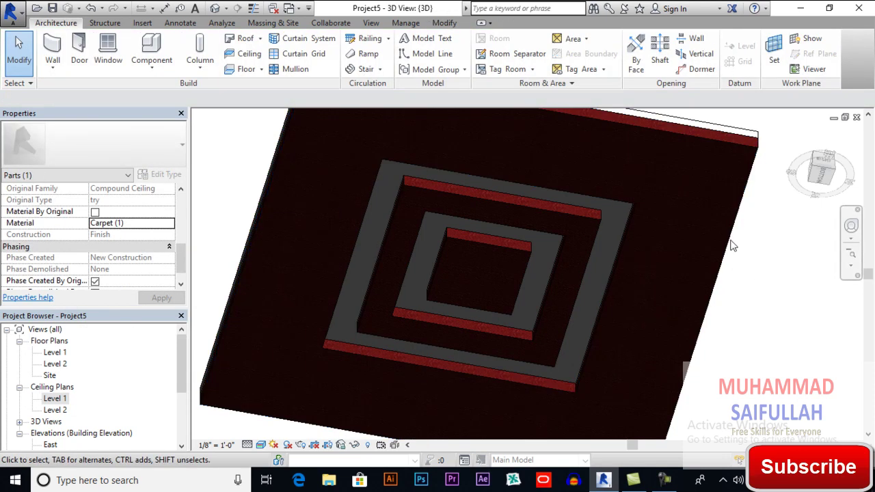
left_click(725, 125)
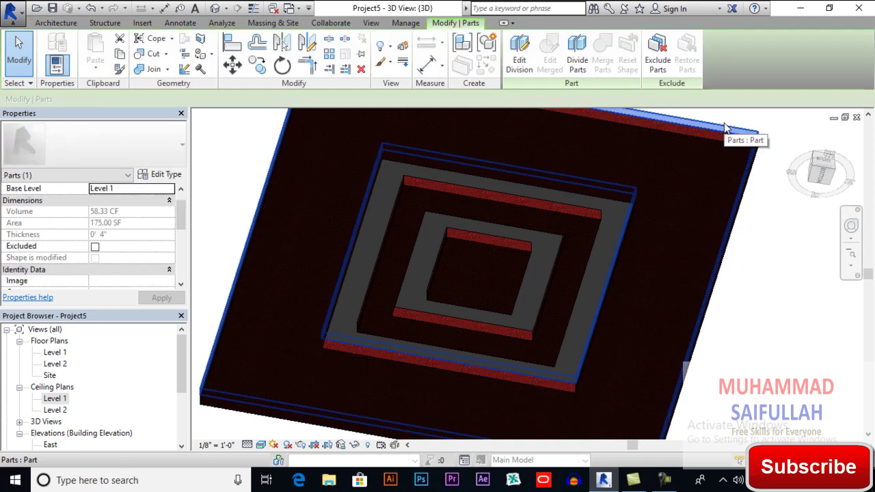
Search 'gyp' and assign Gypsum Wall Board to the middle square ring part.
left_click(597, 283)
scroll(127, 233, "down", 4)
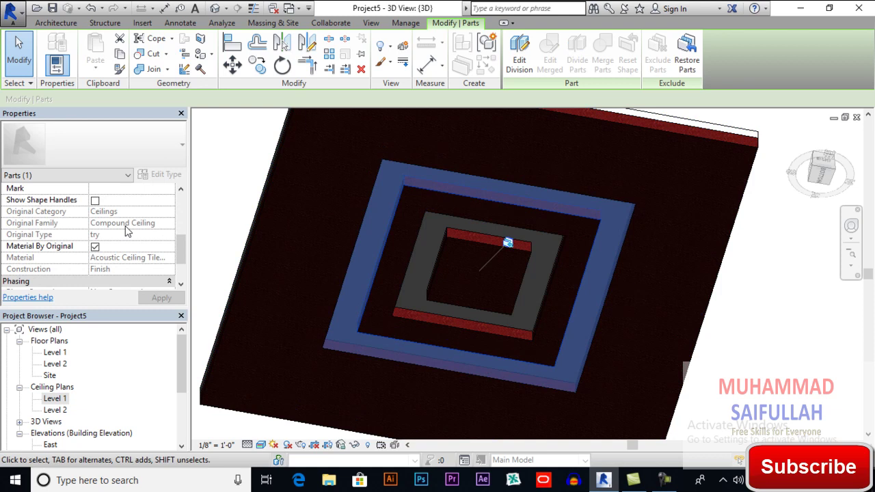
scroll(127, 233, "up", 3)
scroll(102, 243, "down", 5)
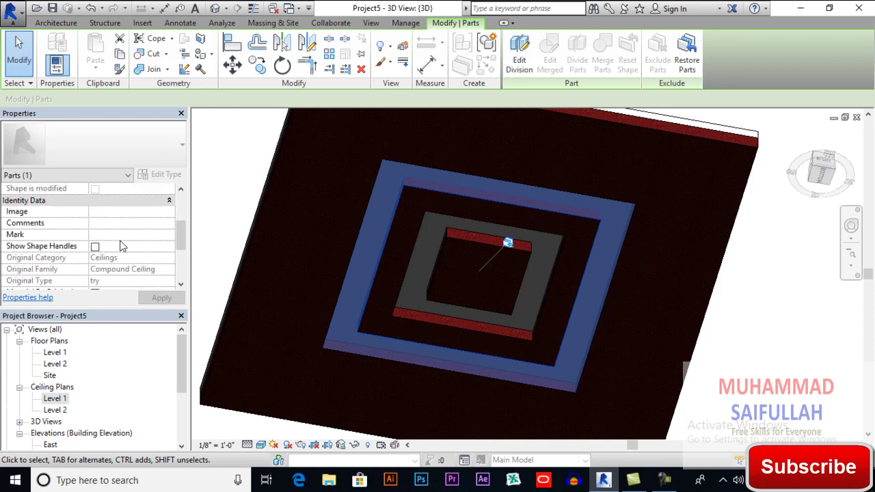
scroll(122, 246, "up", 1)
left_click(96, 235)
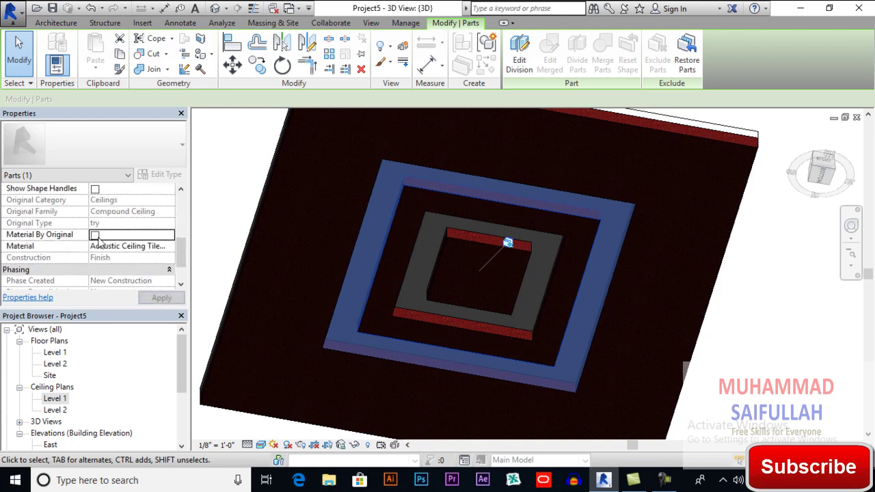
left_click(159, 247)
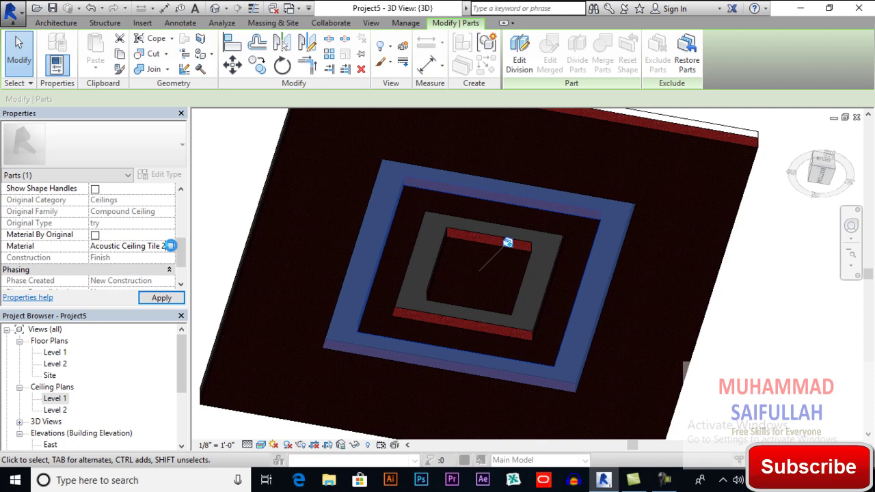
left_click(170, 247)
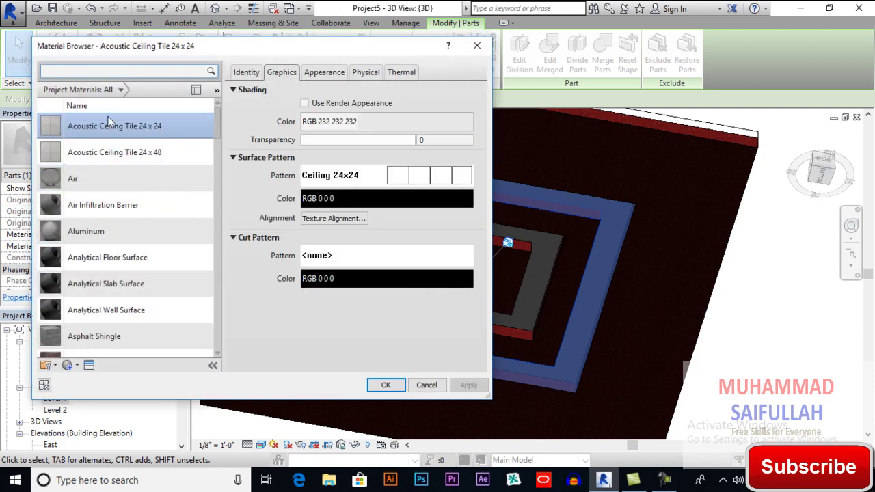
left_click(100, 70)
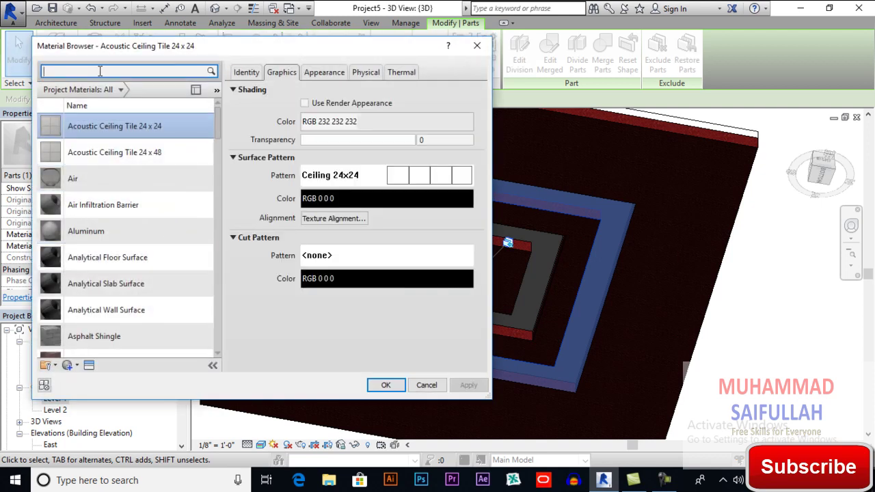
type("gyp")
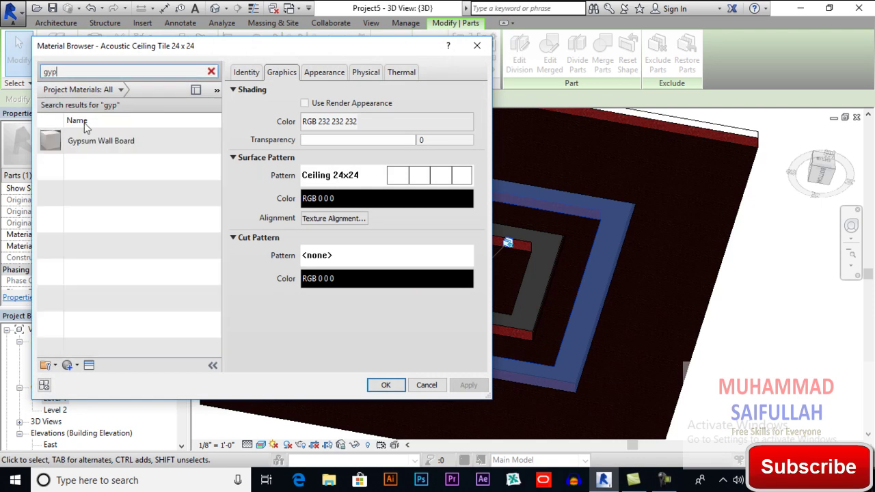
left_click(91, 141)
left_click(386, 385)
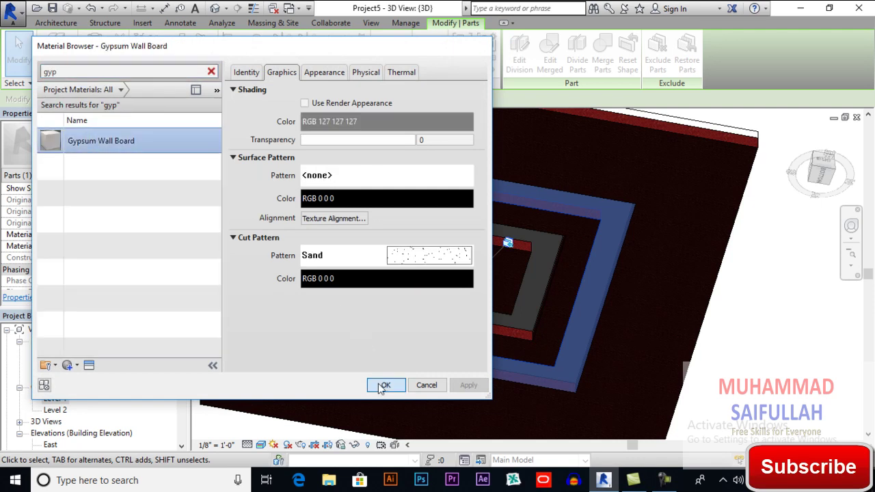
Assign Gypsum Wall Board to the inner square ring part as well.
left_click(743, 297)
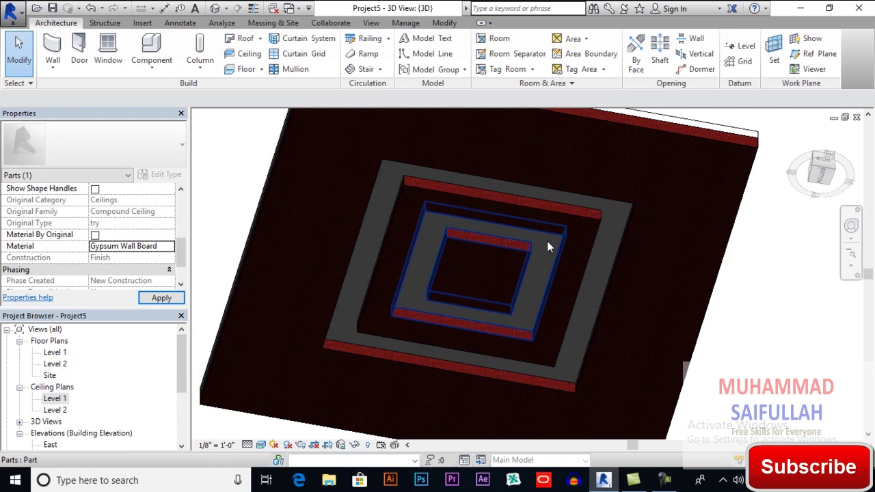
left_click(547, 241)
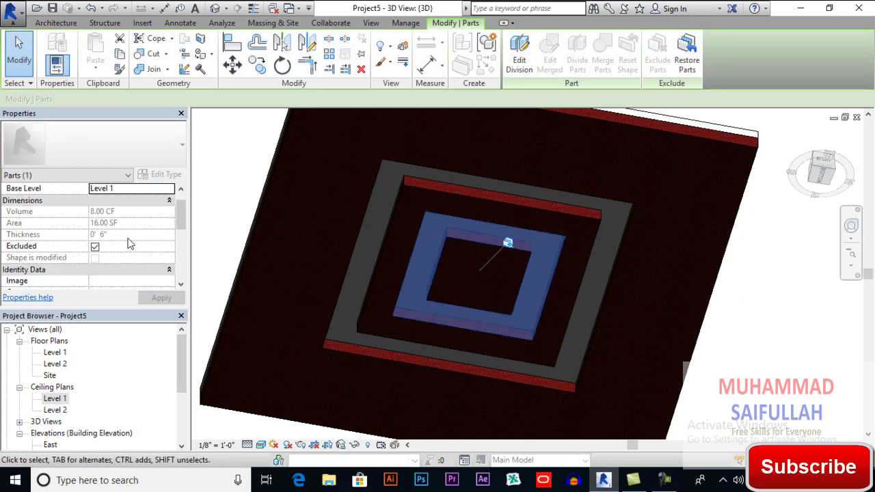
scroll(132, 252, "down", 4)
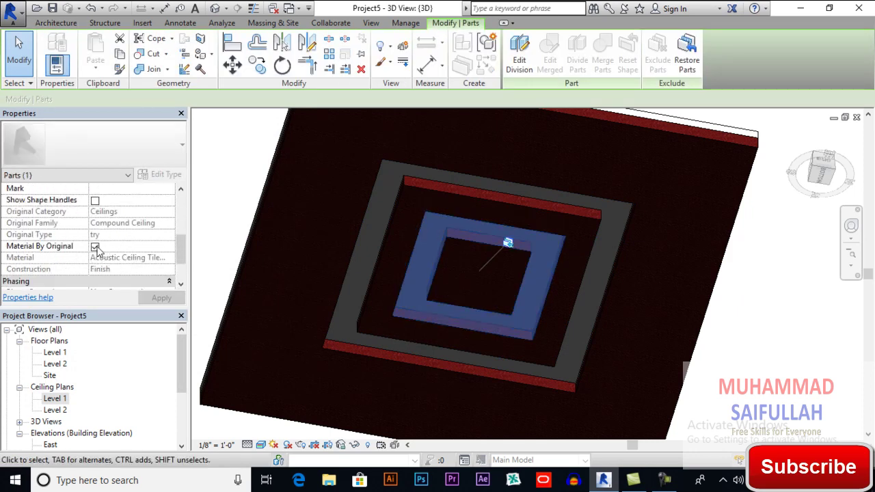
left_click(95, 247)
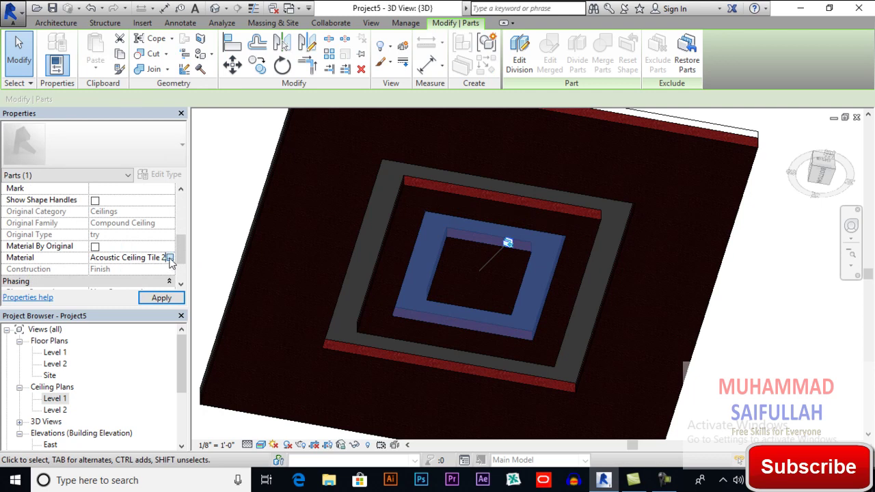
left_click(168, 257)
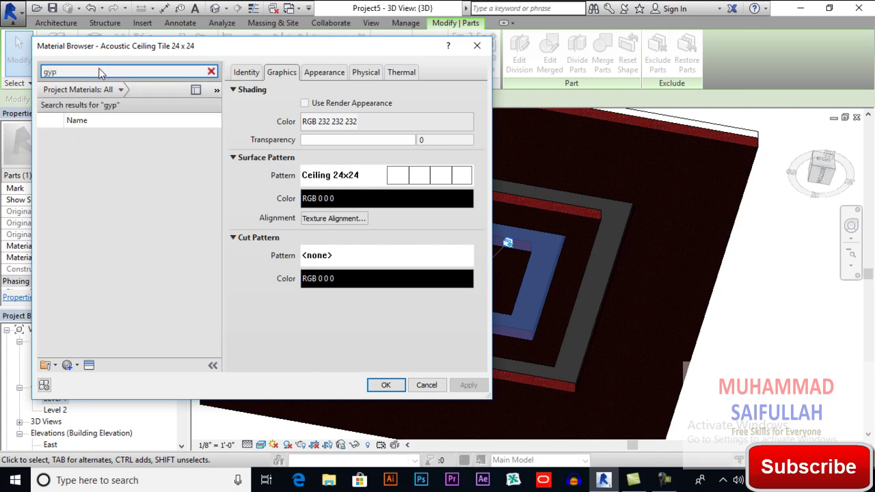
left_click(99, 143)
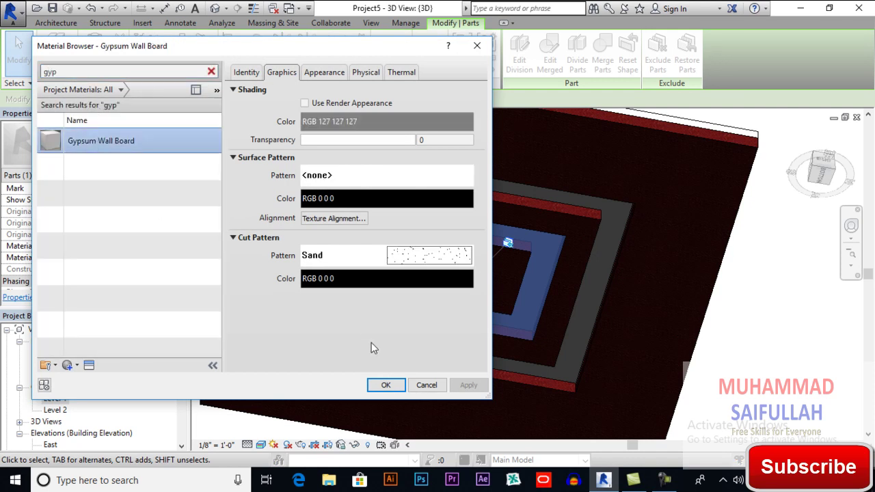
left_click(390, 385)
Orbit the 3D view to inspect the nested ceiling squares, then return to the home view.
left_click(756, 306)
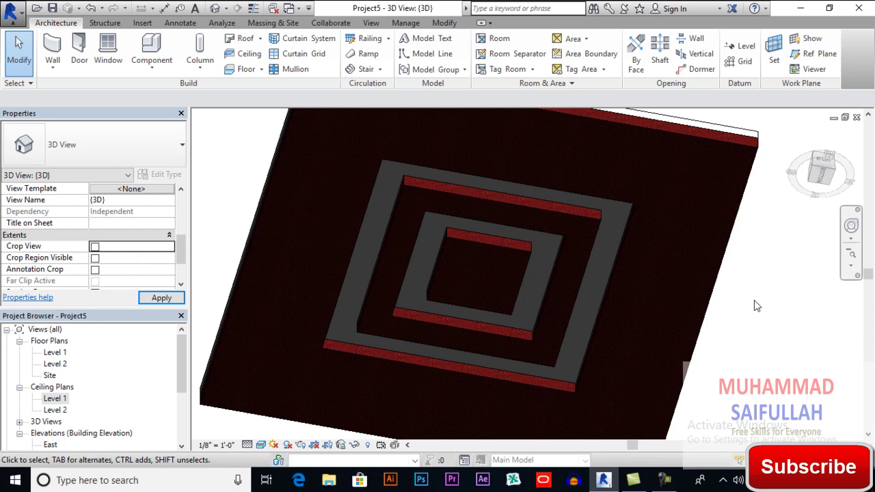
middle_click_drag(755, 301, 537, 398, "shift")
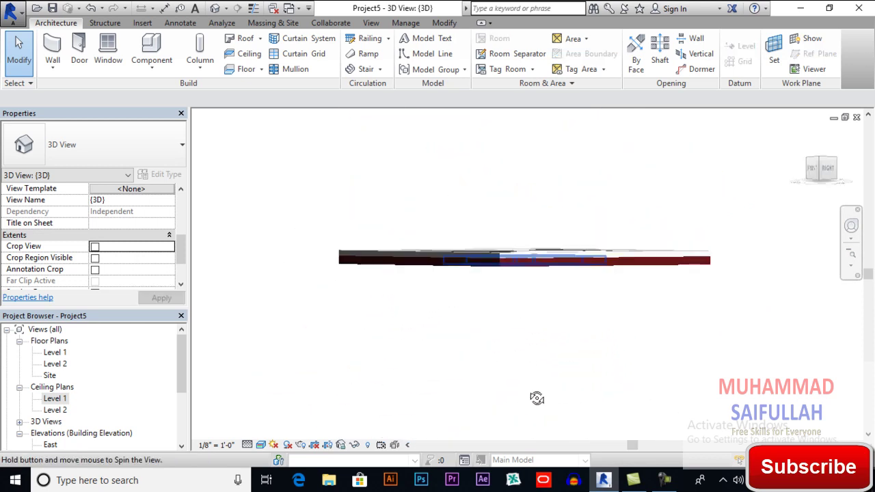
middle_click_drag(539, 288, 531, 222, "shift")
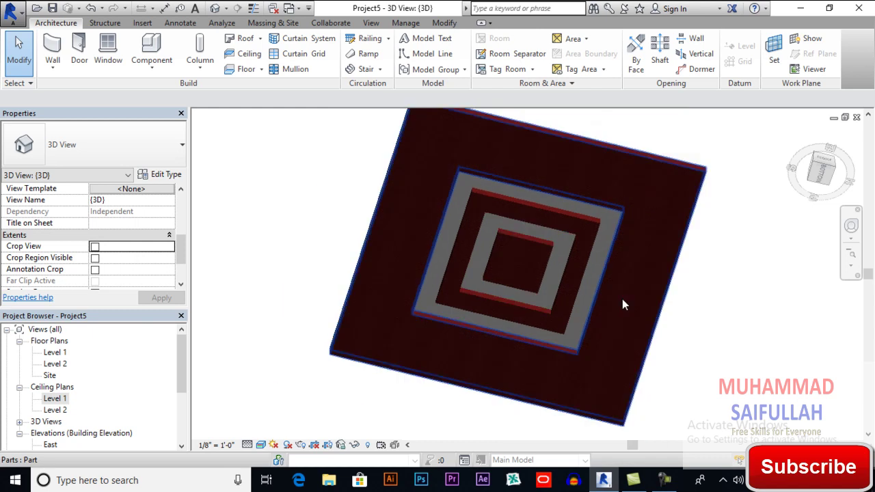
middle_click_drag(609, 299, 532, 336, "shift")
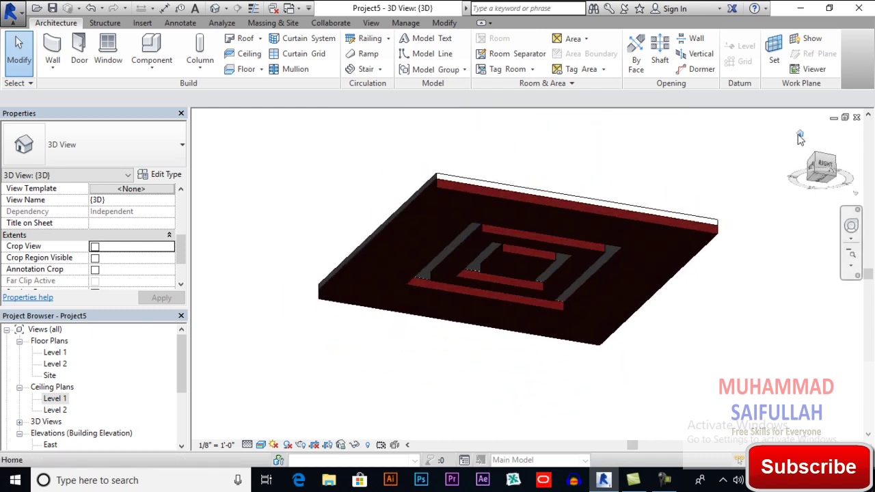
left_click(800, 137)
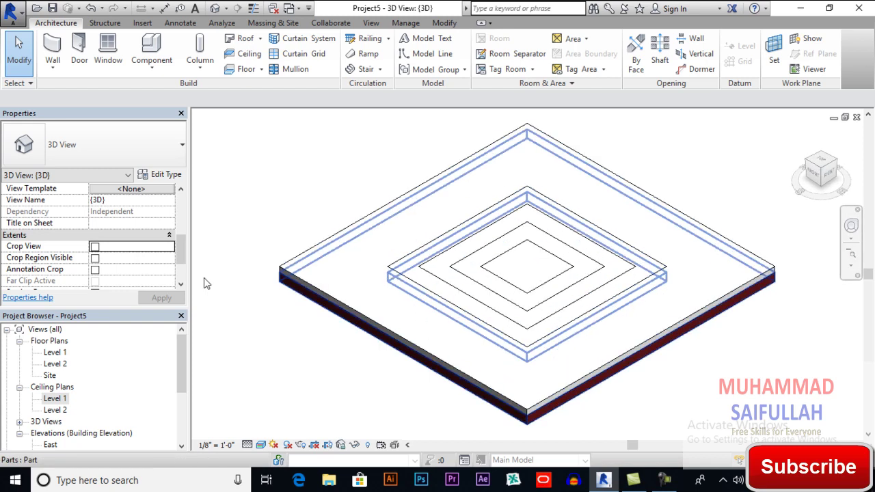
Open the Level 1 floor plan, then the Level 1 reflected ceiling plan.
double_click(55, 353)
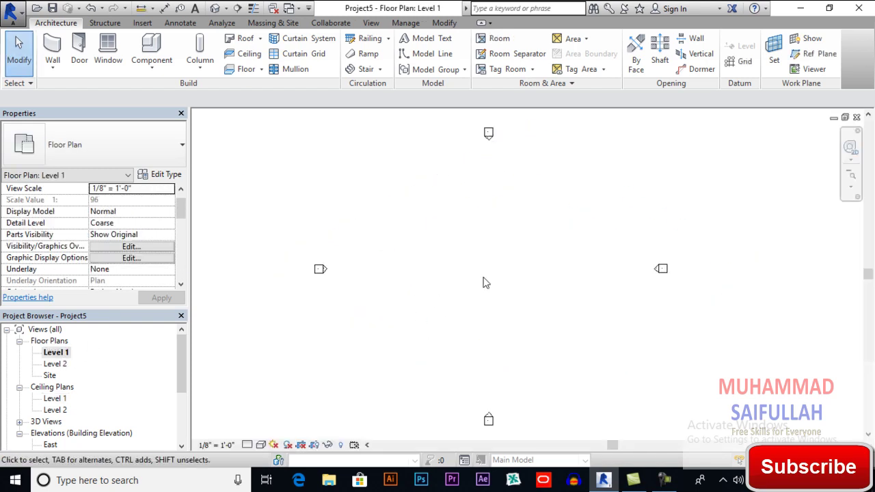
double_click(55, 399)
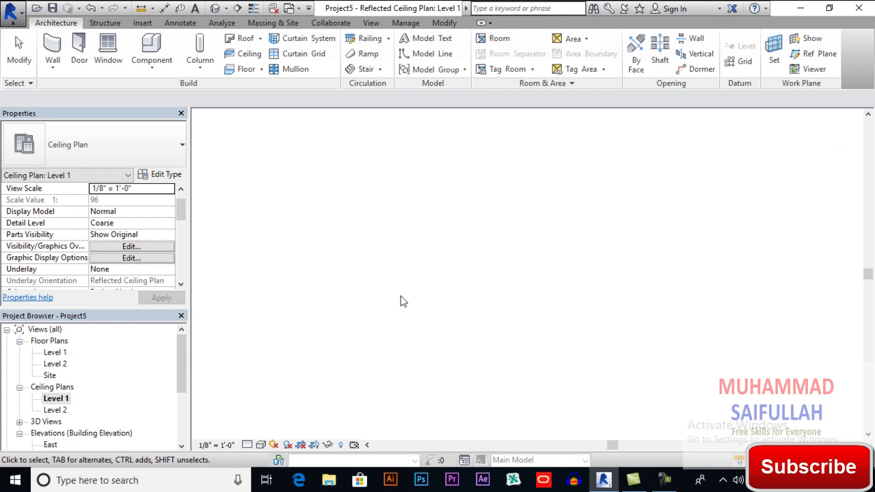
scroll(403, 202, "up", 2)
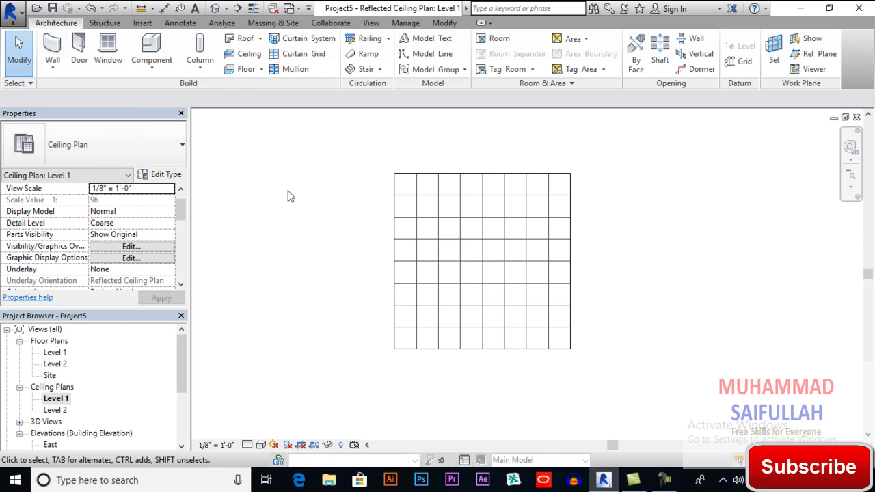
Return to the {3D} view and set its visual style to Realistic.
key("3")
key("d")
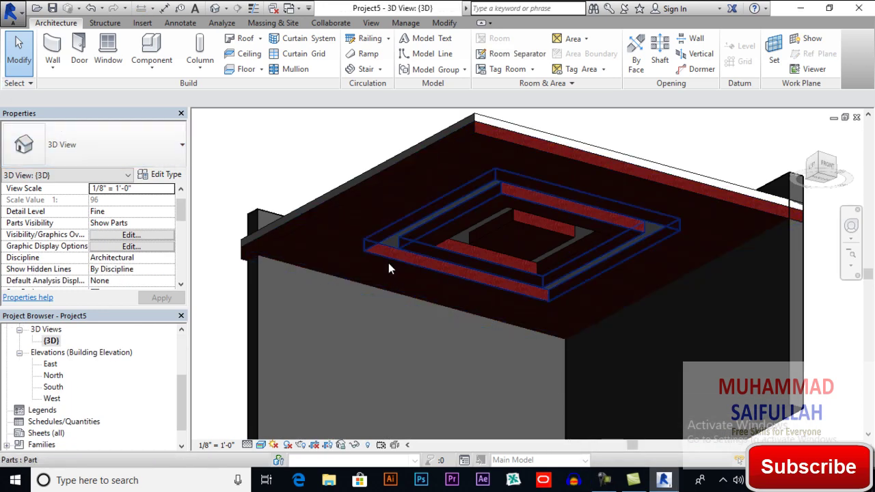
left_click(261, 446)
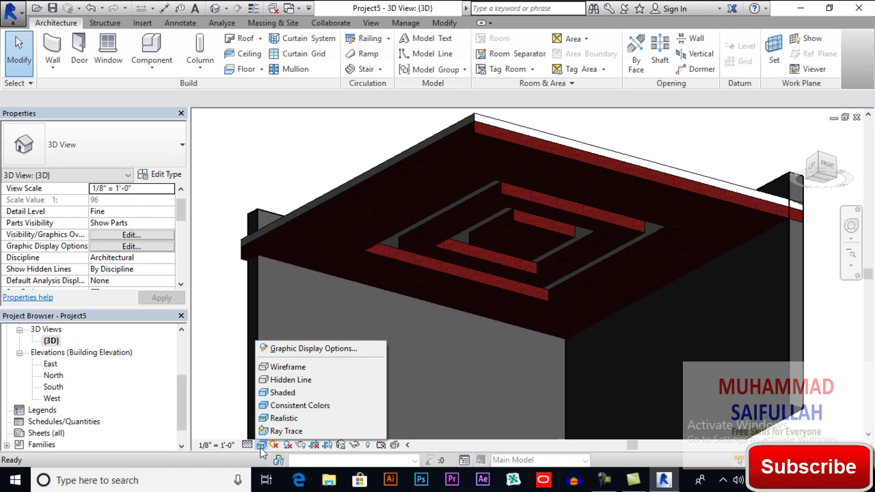
left_click(299, 412)
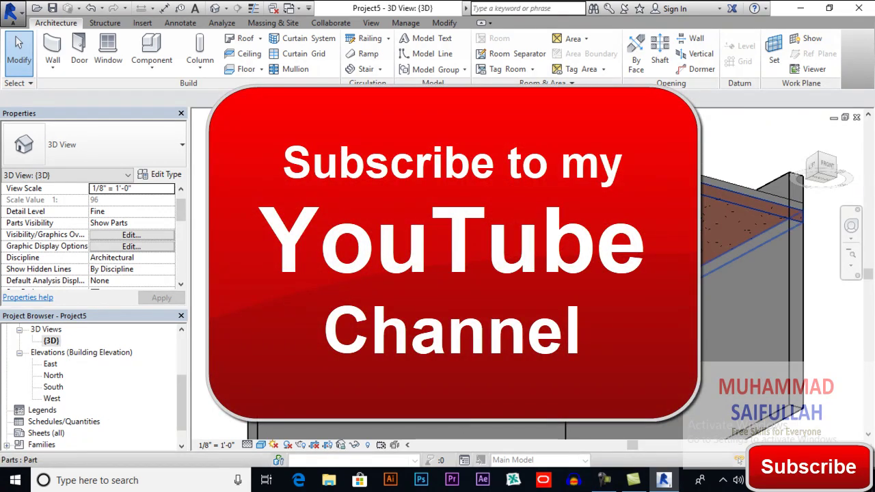
middle_click_drag(452, 260, 446, 260)
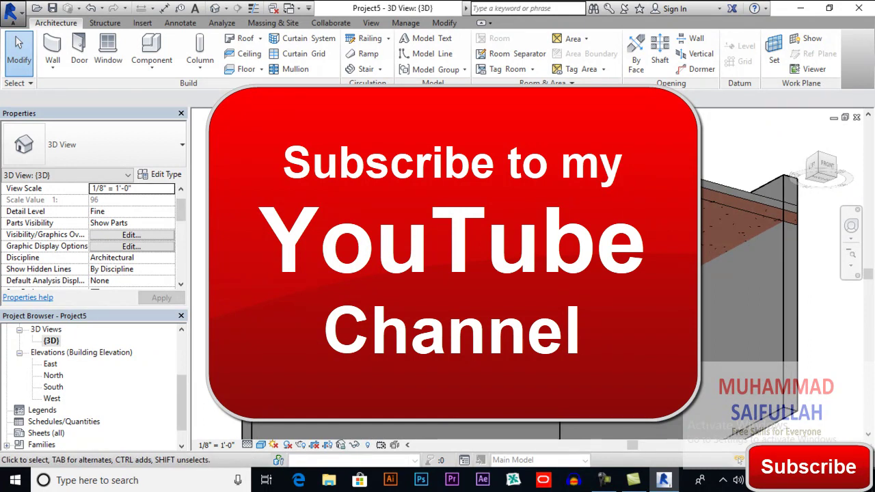